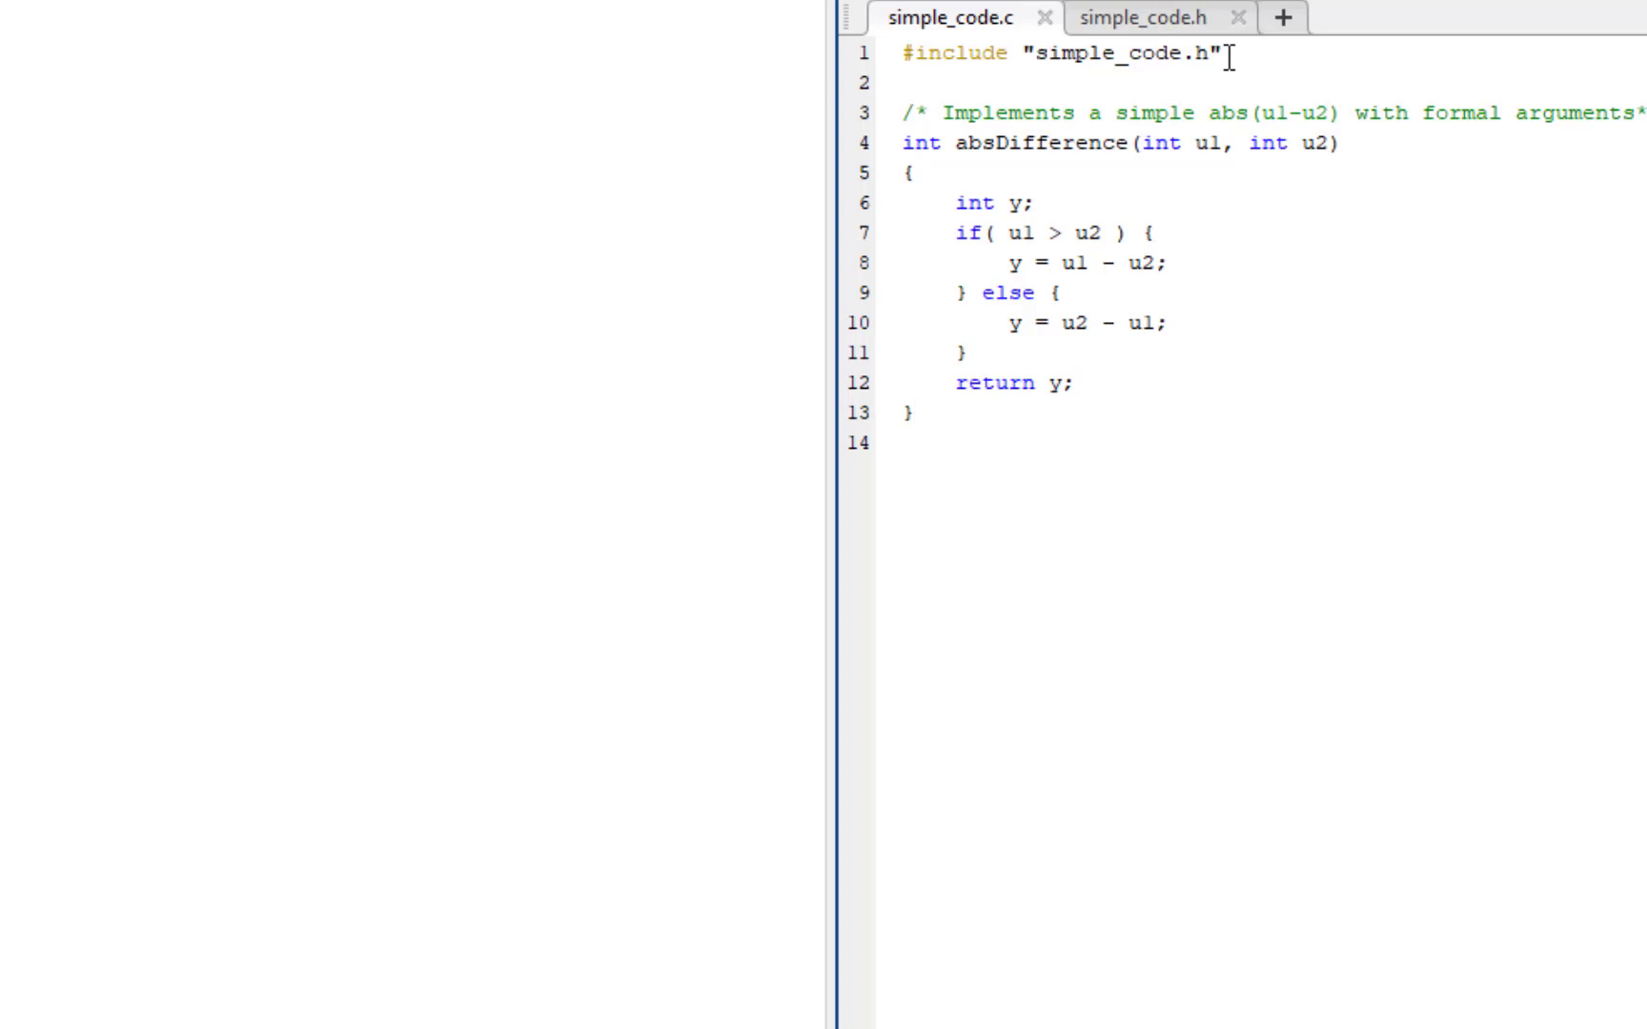
# - Switch the editor to the simple_code.h header with the absDifference declaration
pyautogui.click(1275, 152)
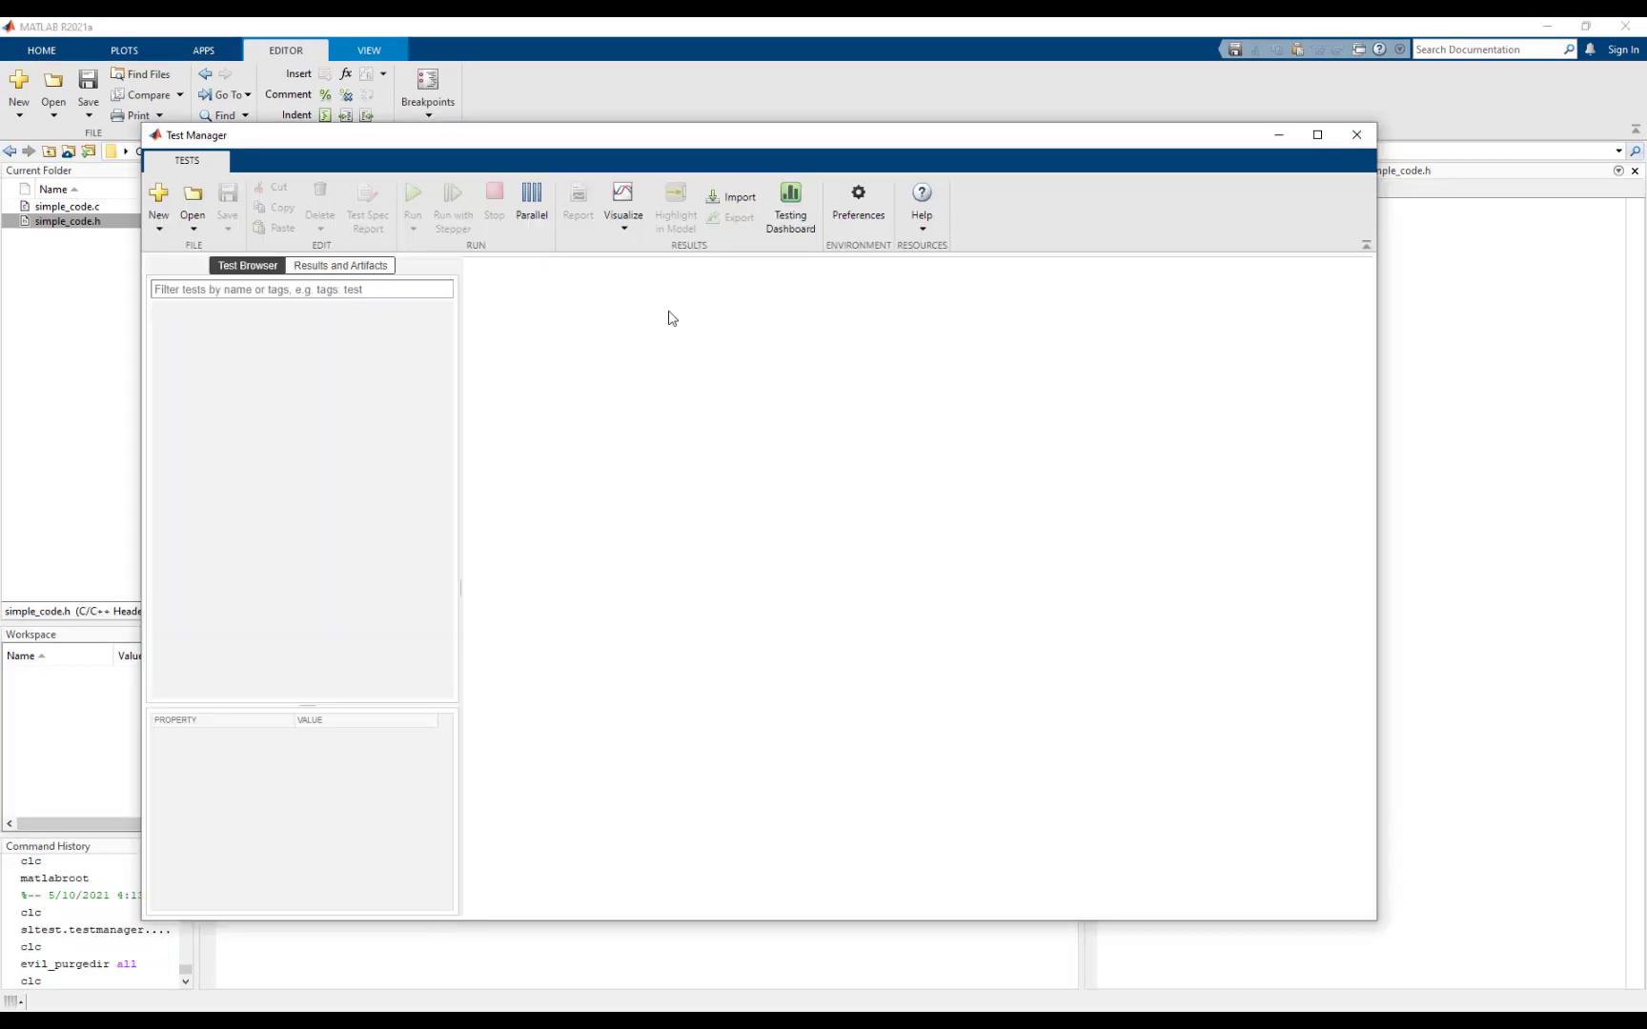
# - Create a new Test for C/C++ code and start the Code Importer wizard
pyautogui.click(158, 224)
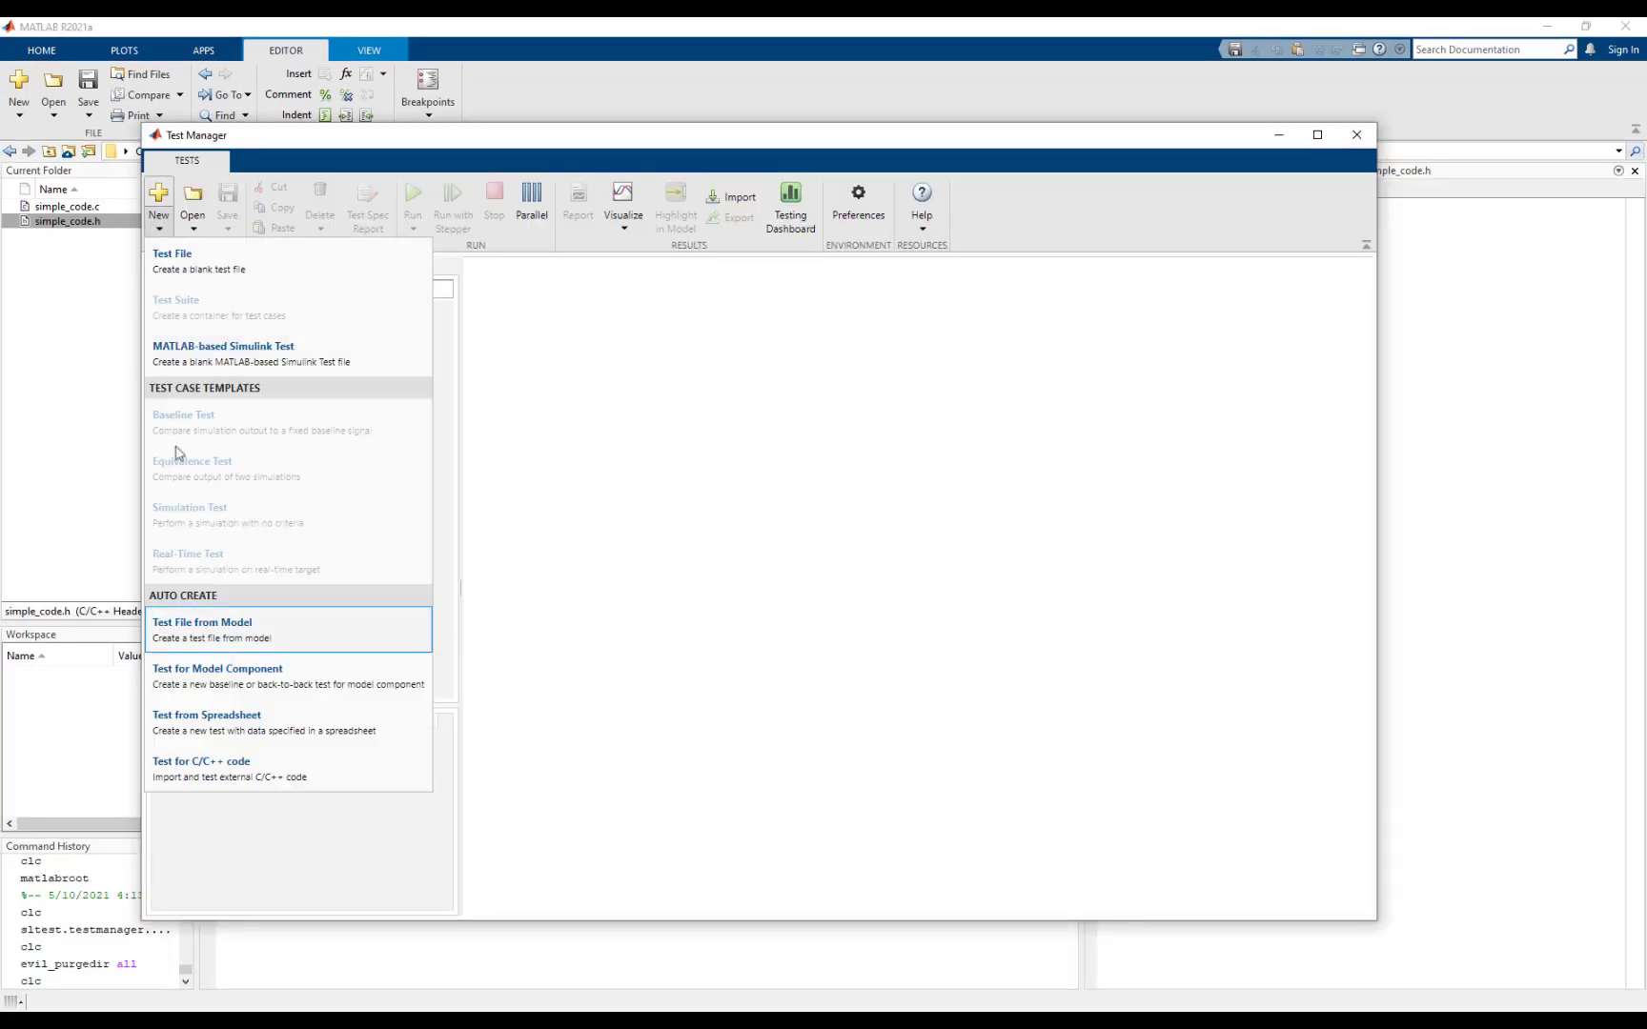
pyautogui.click(216, 768)
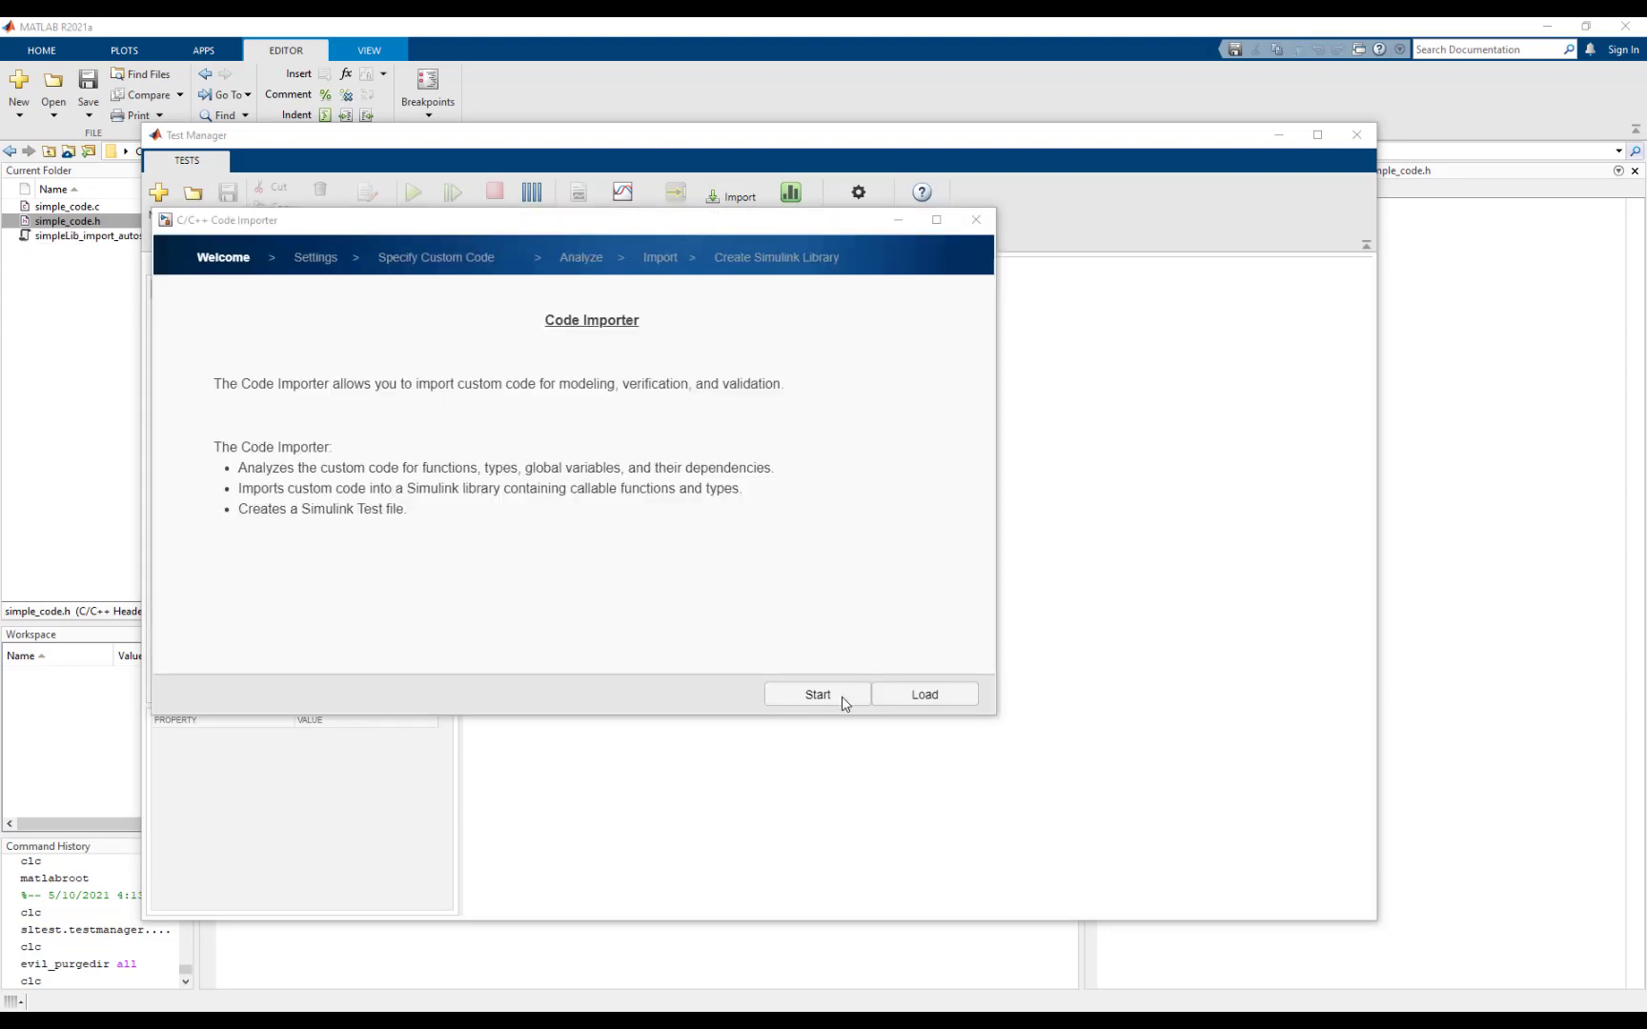
pyautogui.click(842, 701)
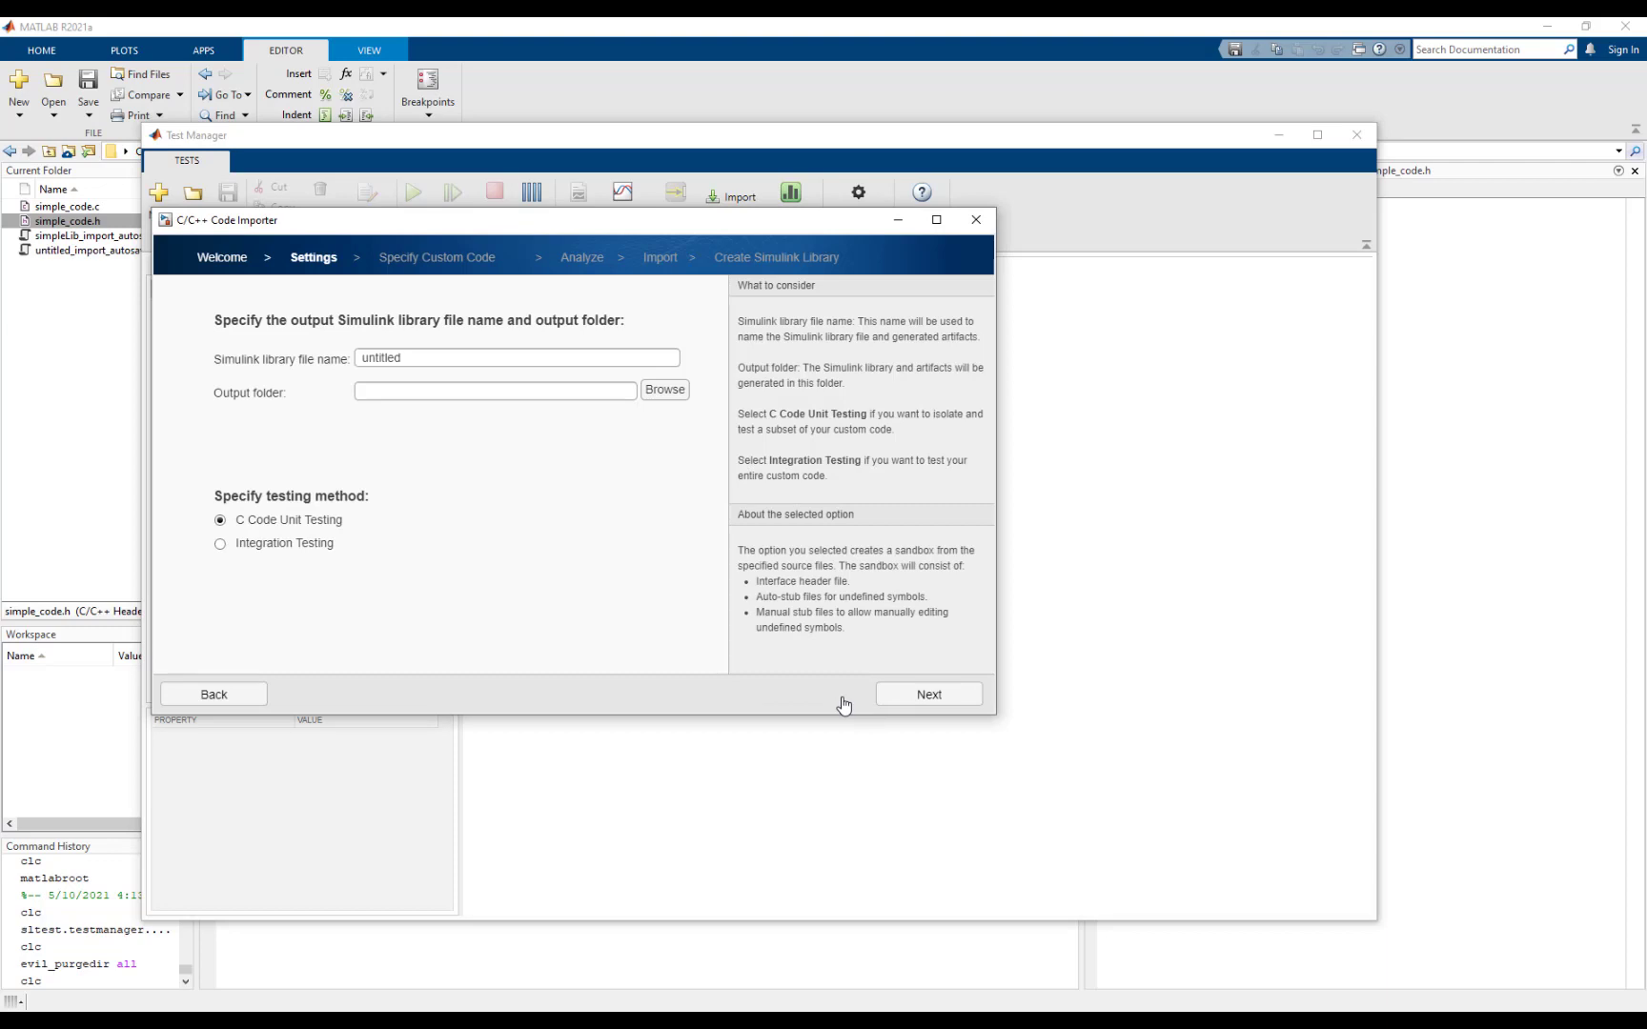
# - Name the library simpleLib with output folder '.' and choose the testing method
pyautogui.doubleClick(467, 360)
pyautogui.write('simpleLib')
pyautogui.press('Tab')
pyautogui.write('.')
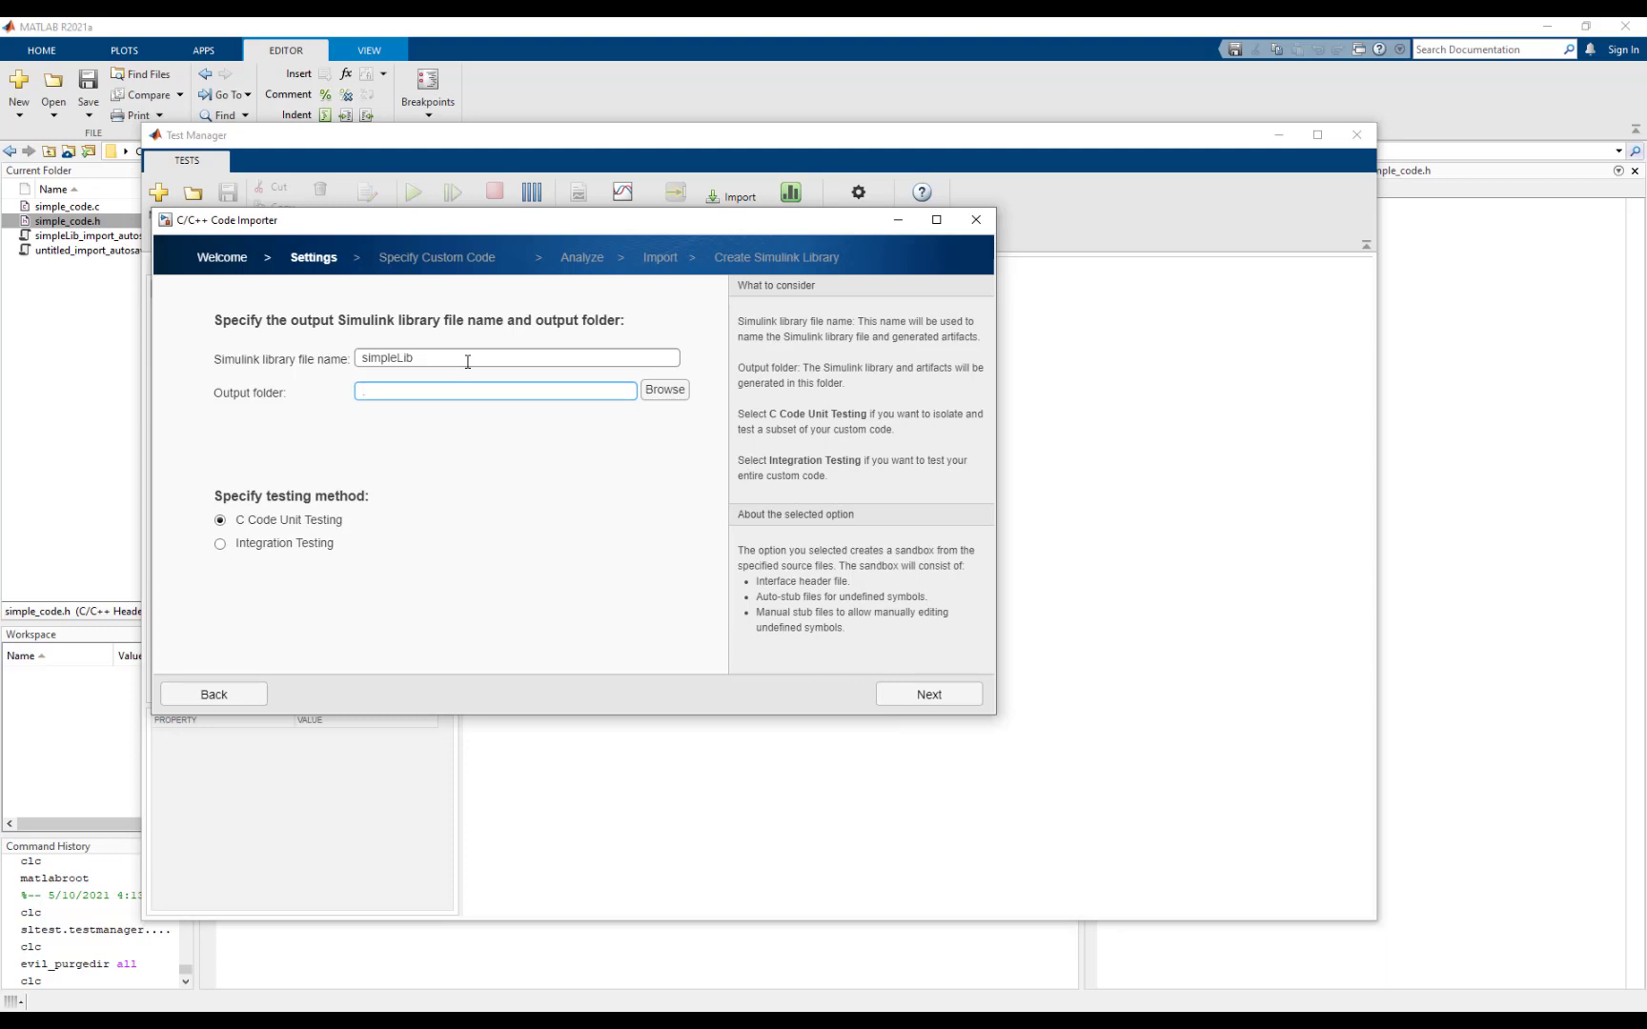
pyautogui.click(243, 549)
# - Add simple_code.h as interface header and simple_code.c as source, then analyze them
pyautogui.click(944, 699)
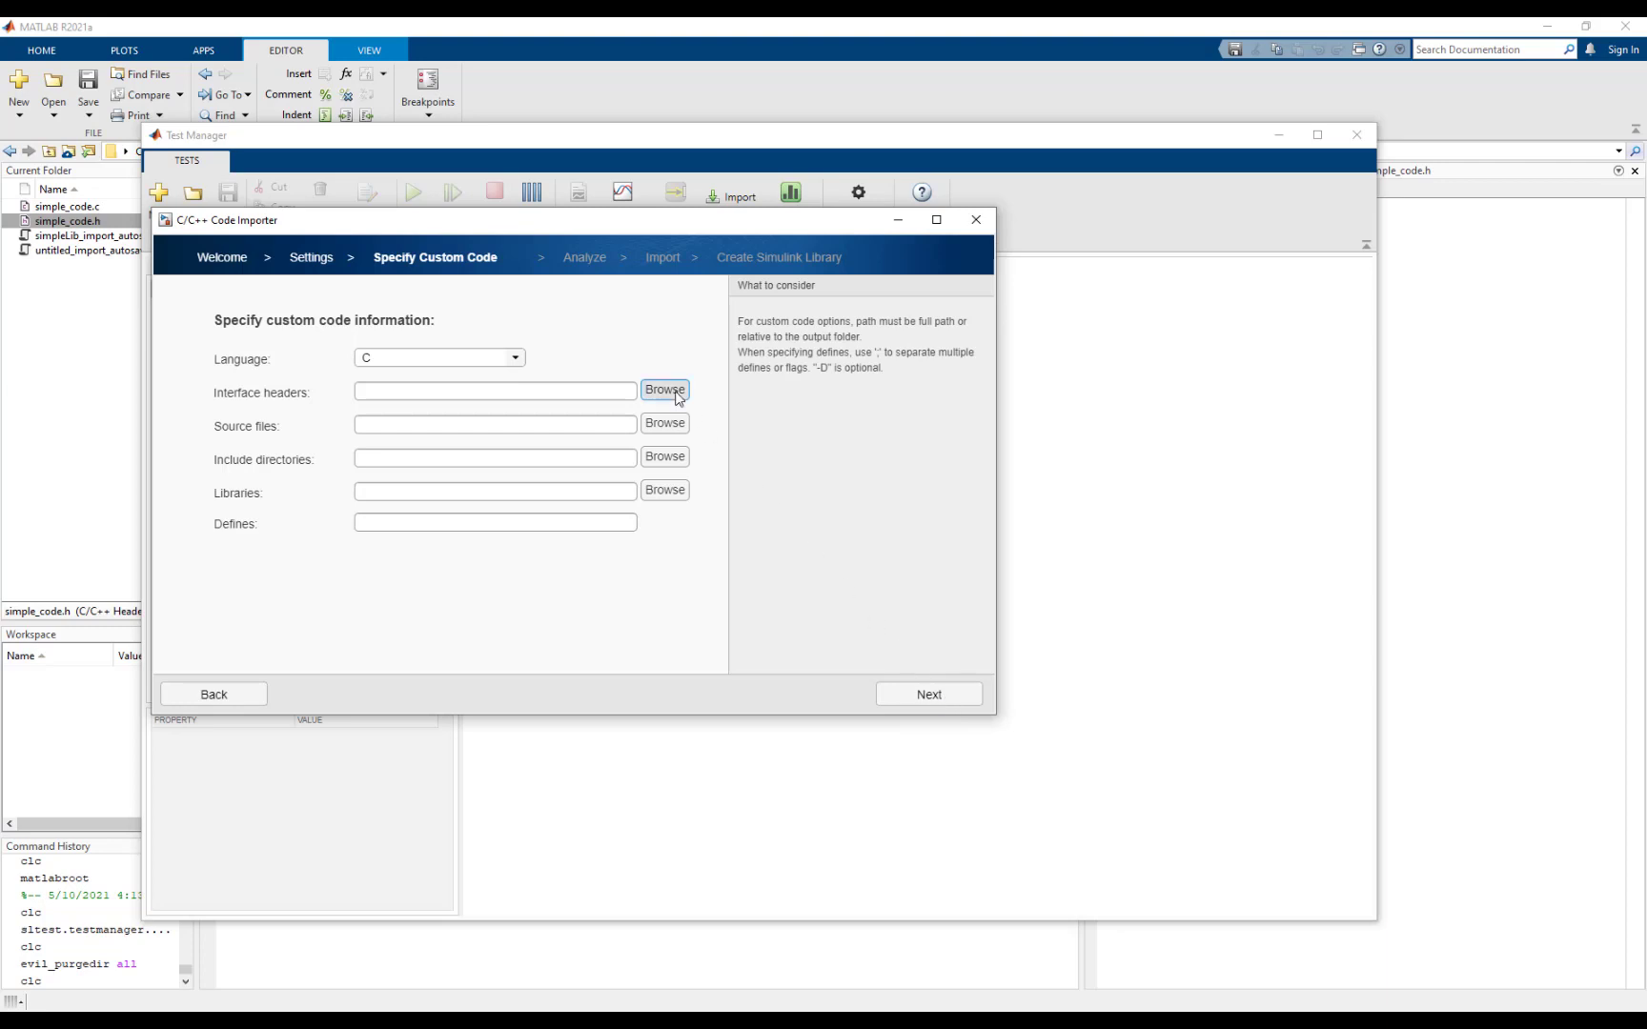
pyautogui.click(664, 390)
pyautogui.doubleClick(393, 359)
pyautogui.click(683, 422)
pyautogui.doubleClick(416, 368)
pyautogui.click(956, 702)
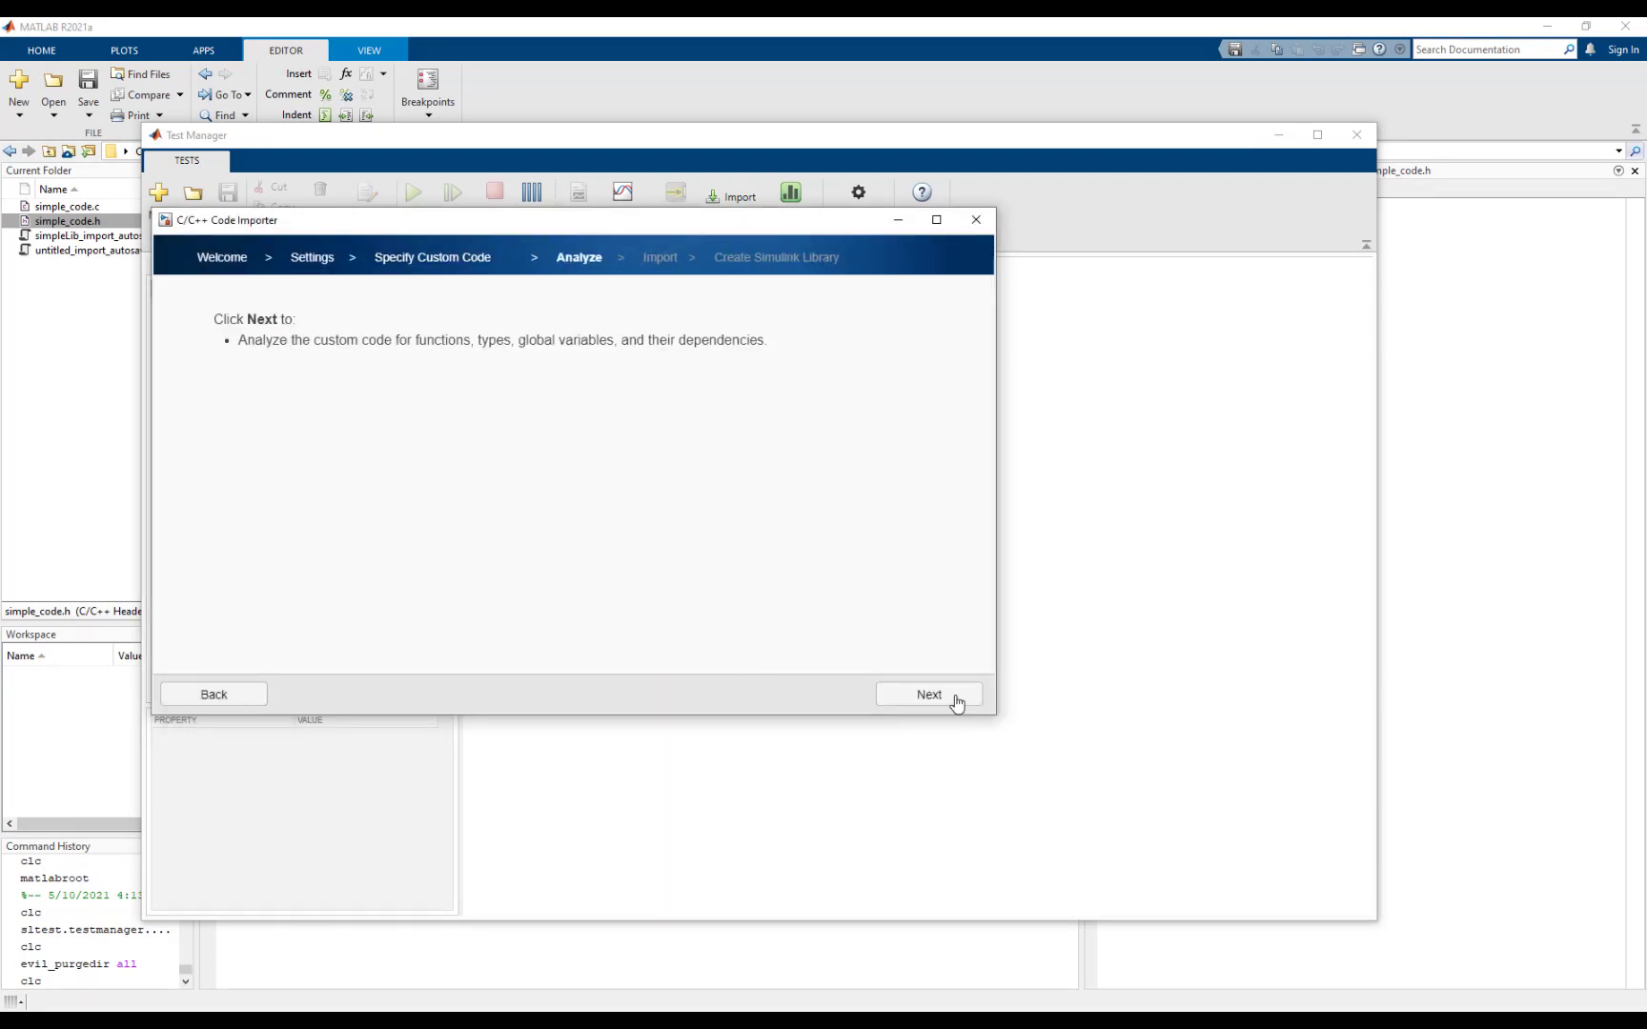
pyautogui.click(956, 702)
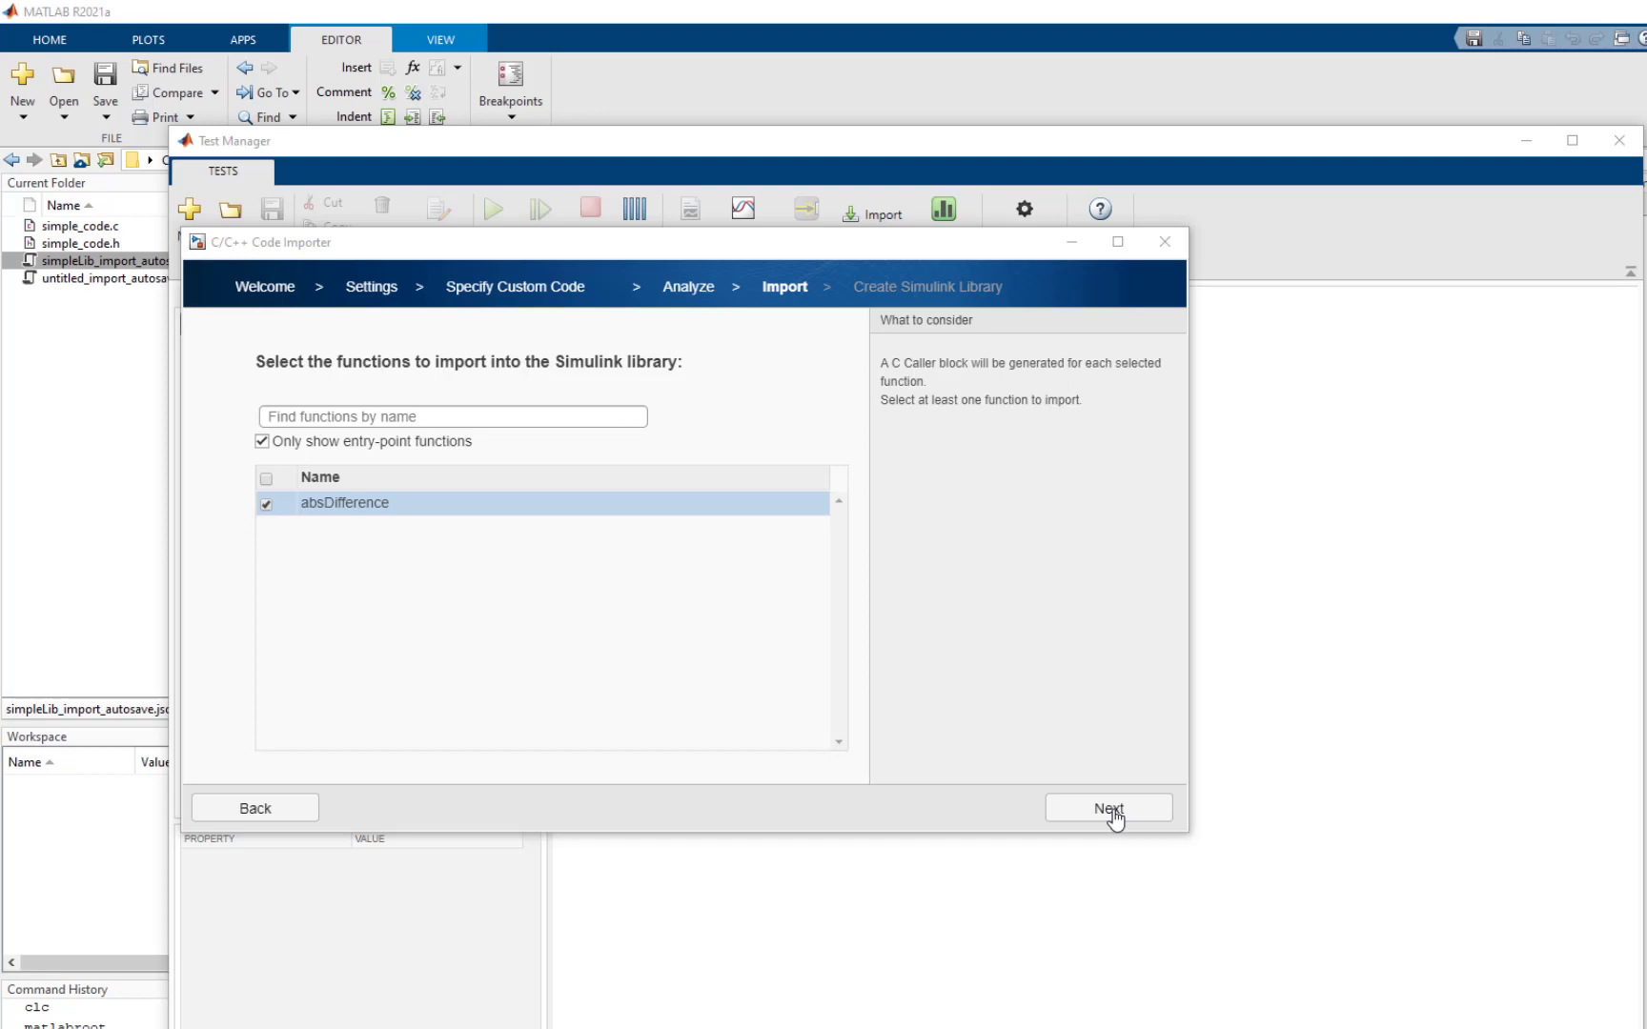
# - Check absDifference's int32 ports, then generate the simpleLib library and test harness
pyautogui.click(1108, 808)
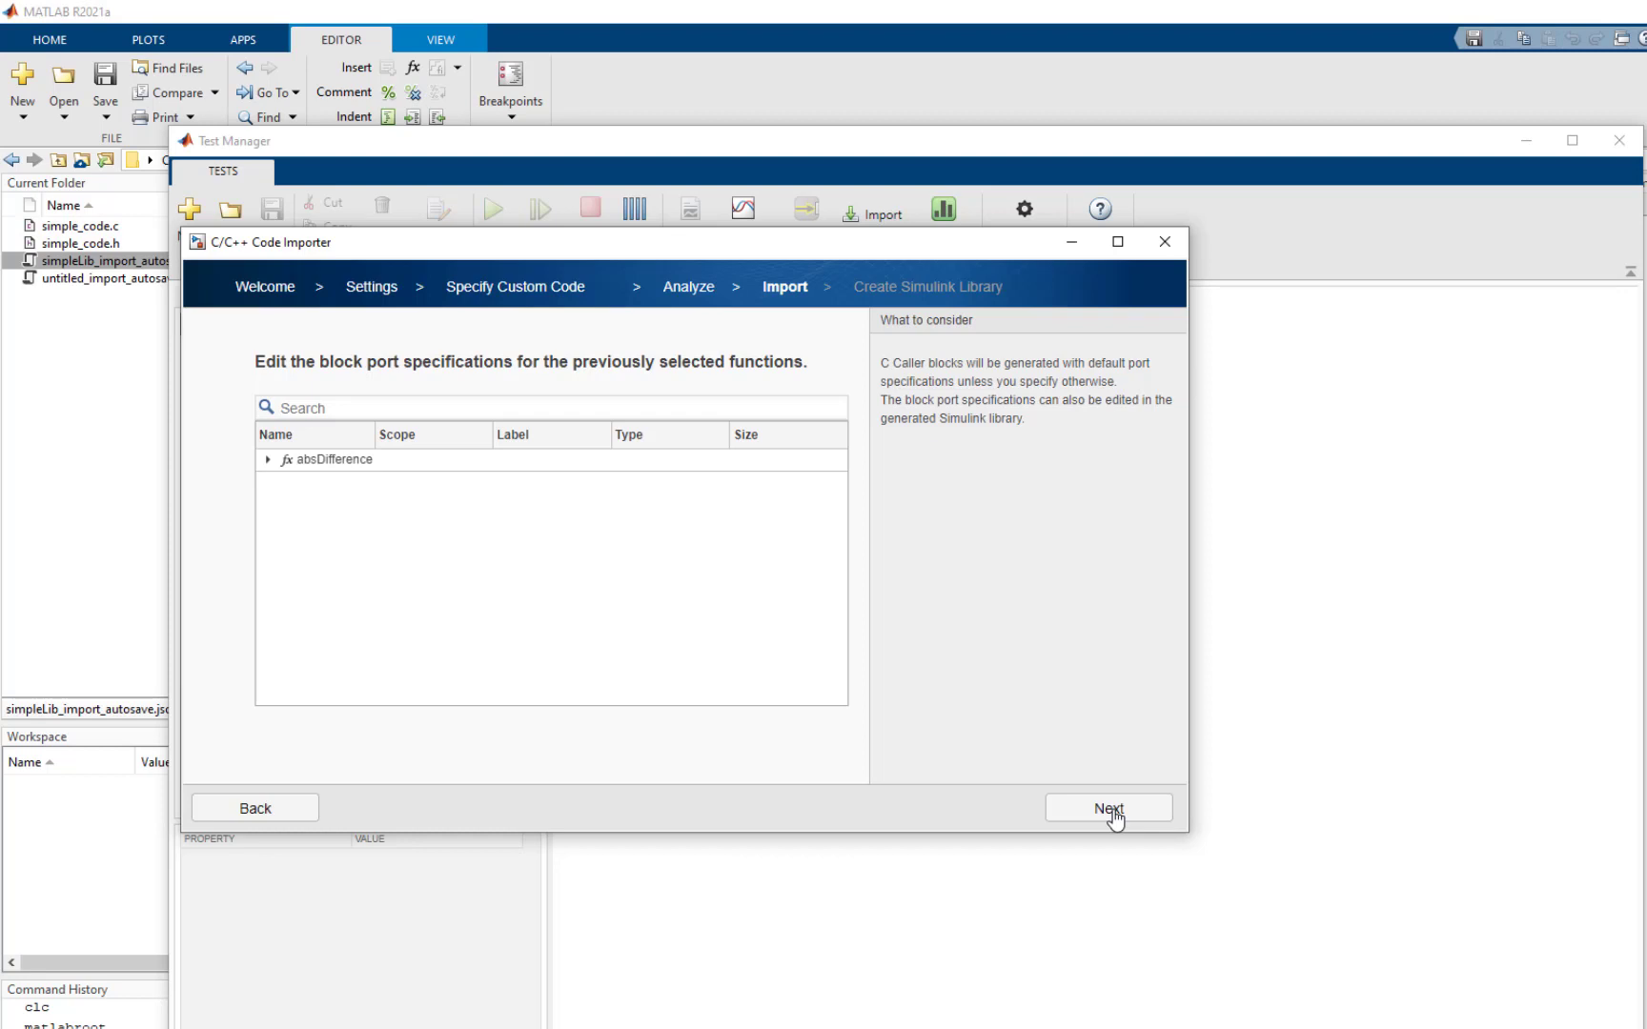
pyautogui.click(268, 460)
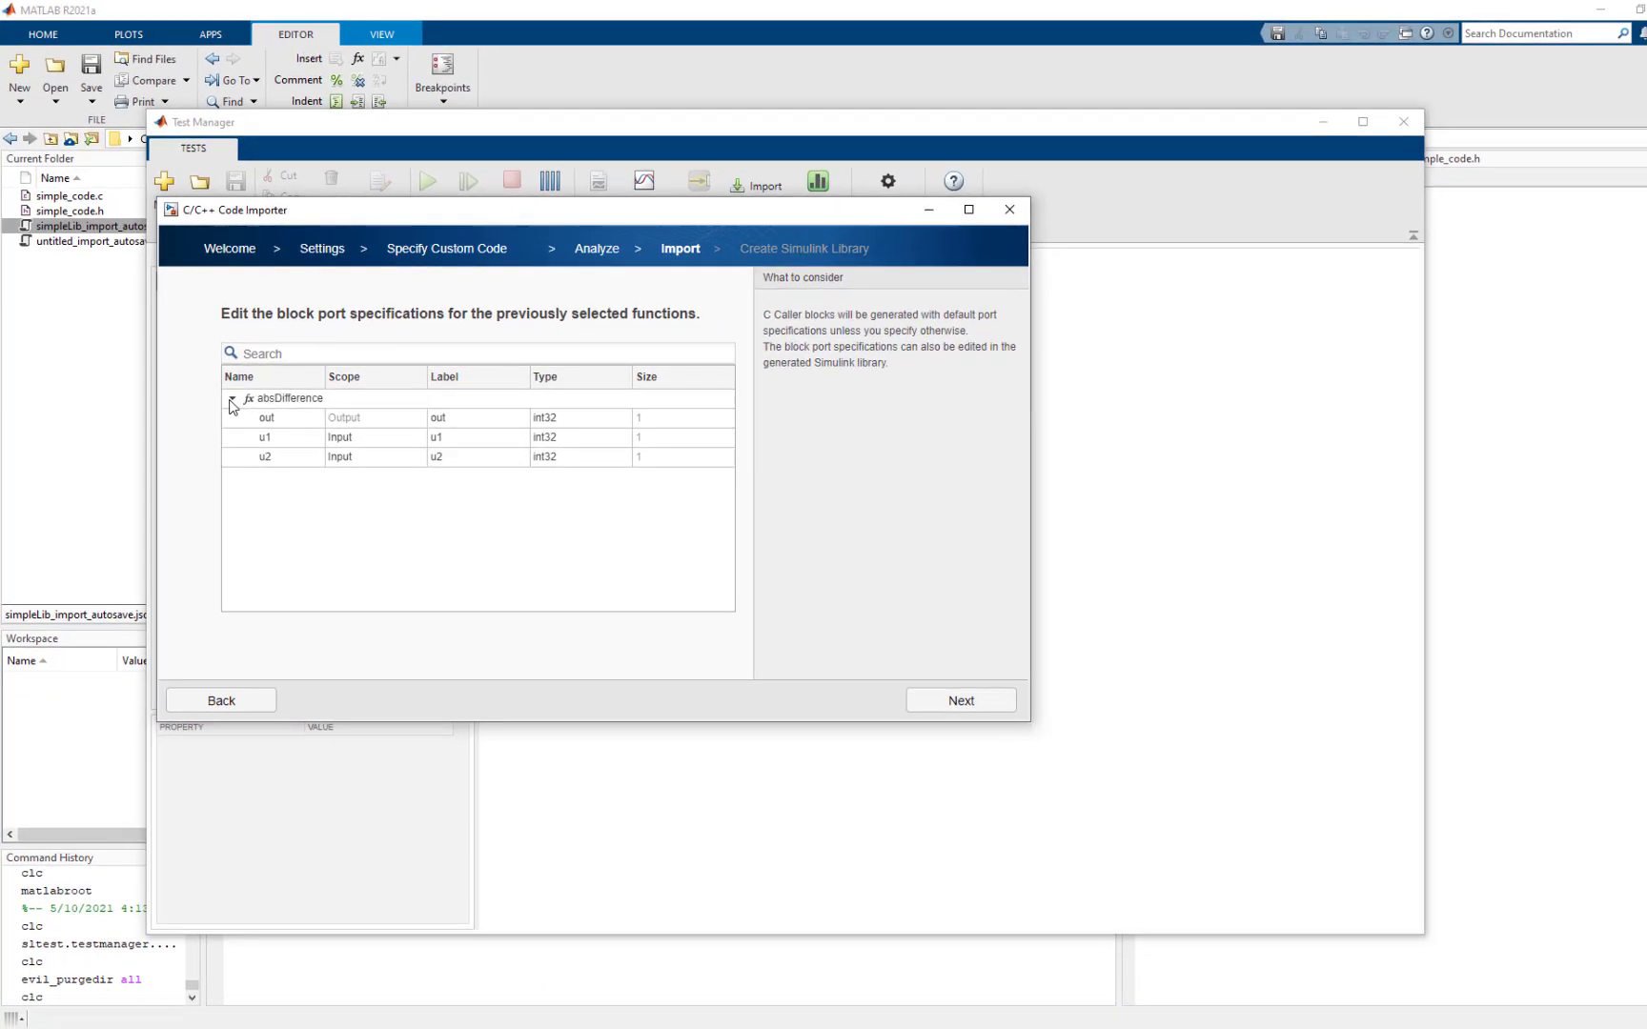
pyautogui.click(974, 698)
pyautogui.click(979, 701)
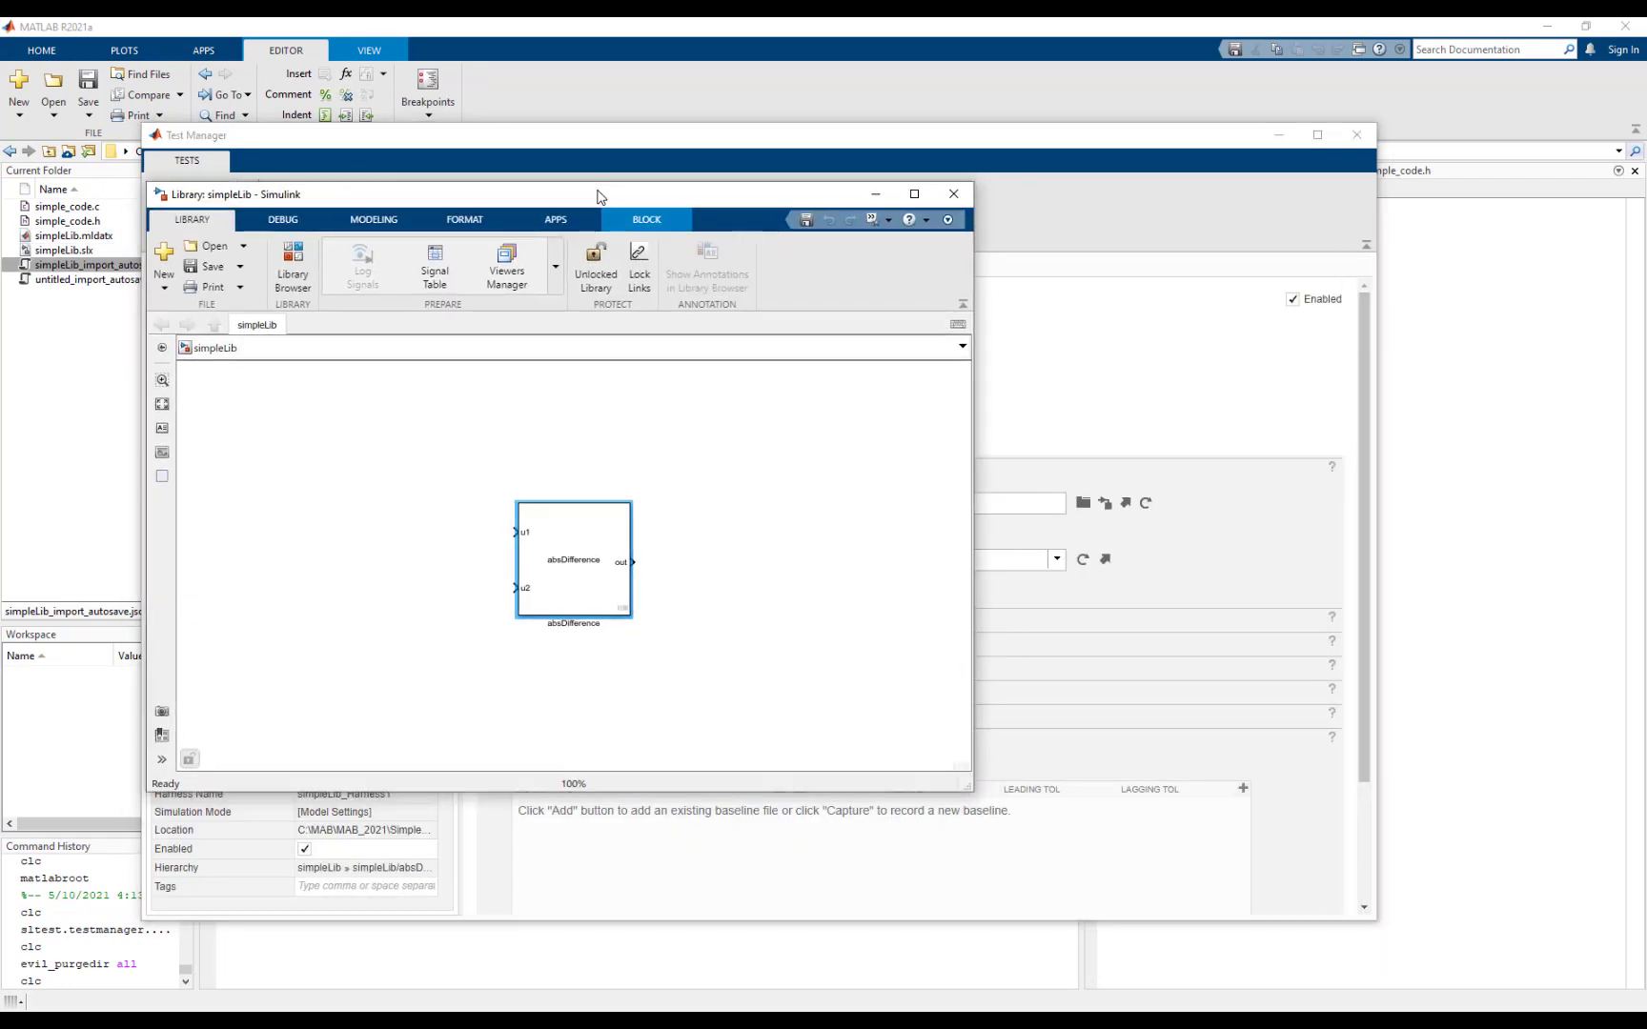
# - Open the absDifference block's parameters and jump to its definition in simple_code.c
pyautogui.doubleClick(606, 595)
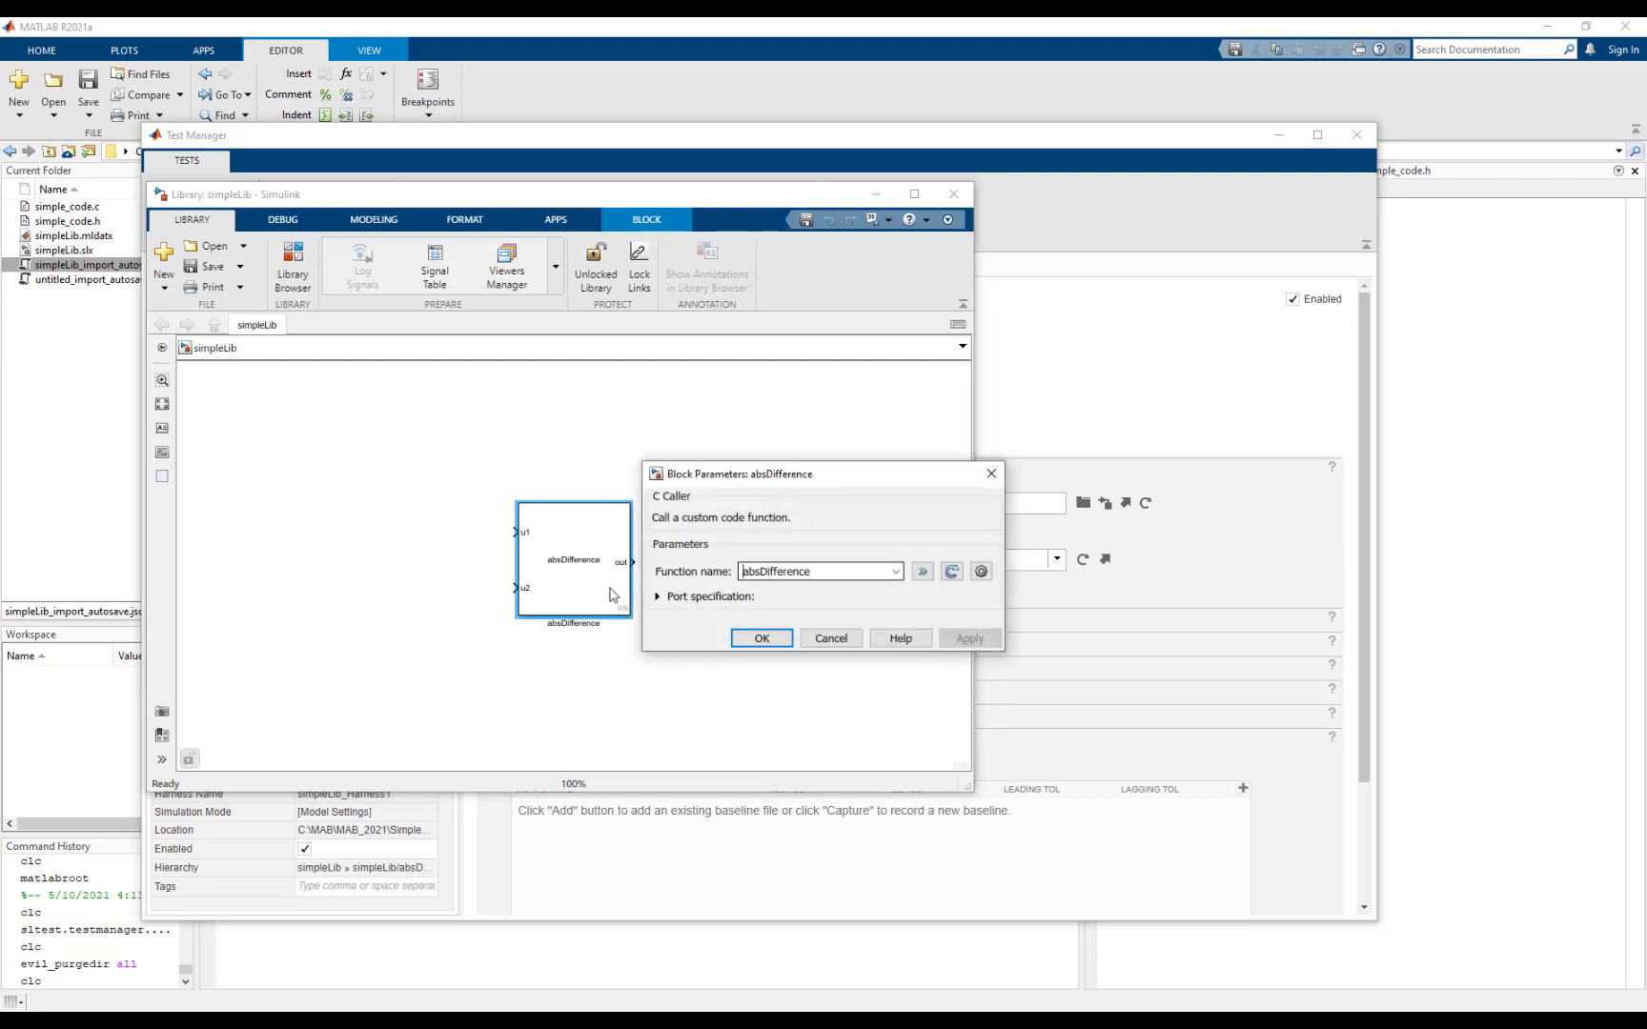
pyautogui.click(921, 571)
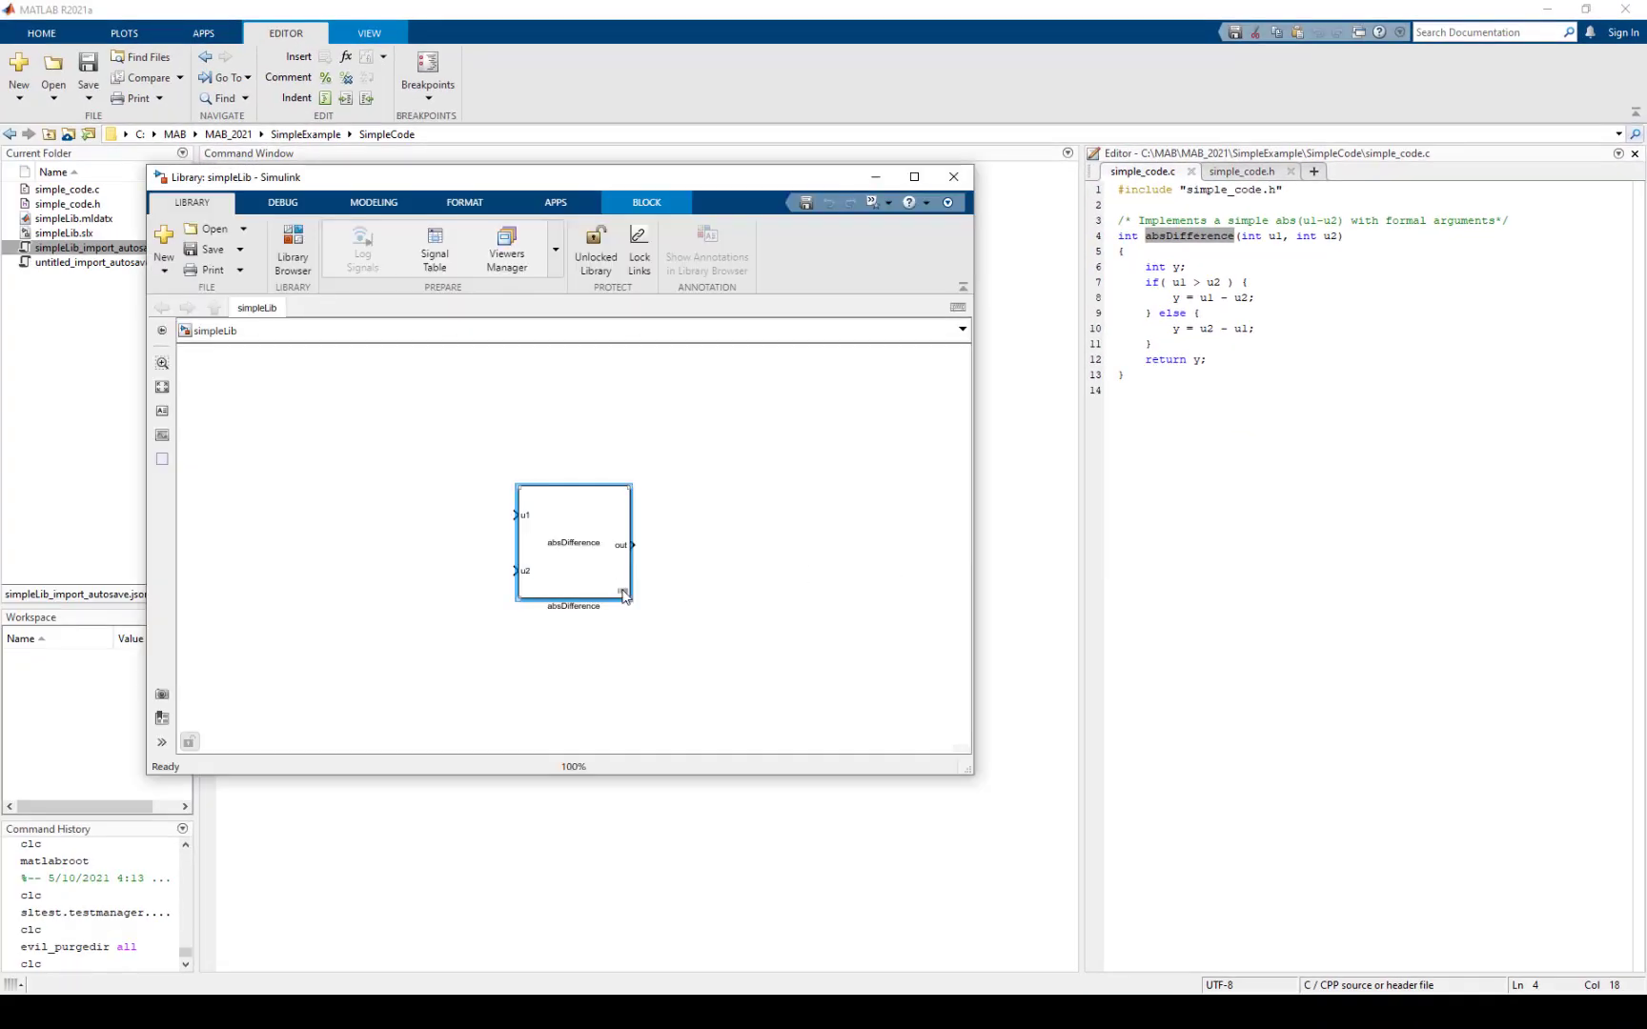
# - Open the absDifference harness and generate tests with Simulink Design Verifier
pyautogui.moveTo(624, 596)
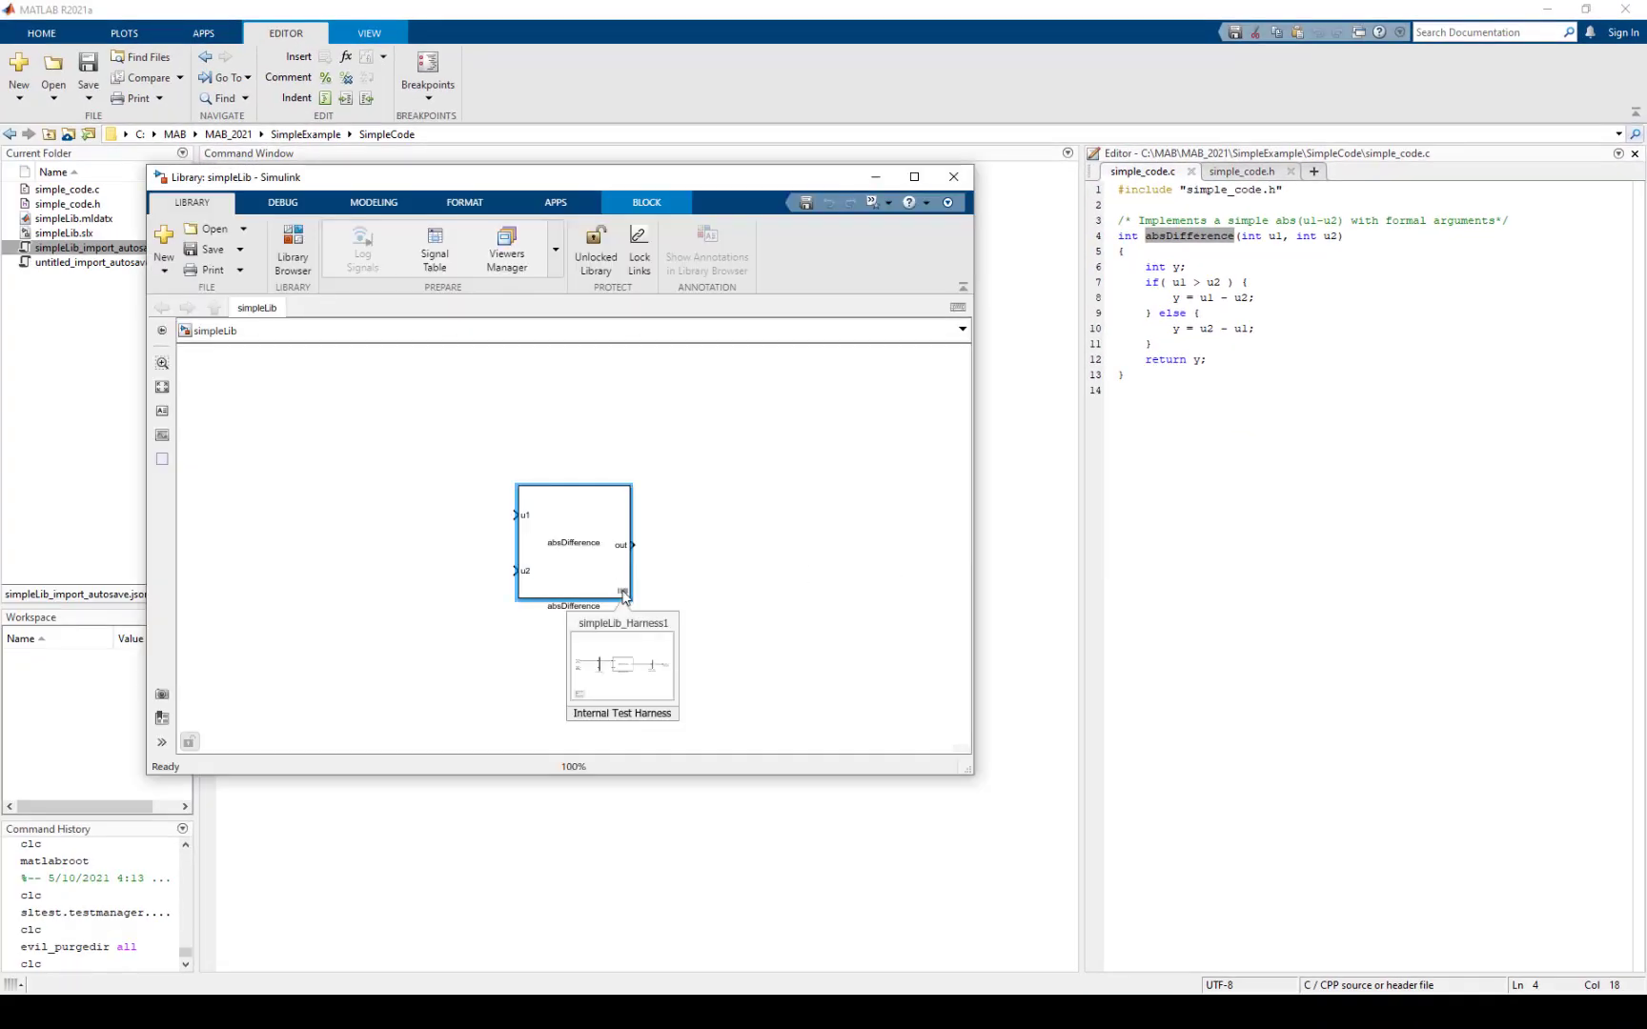
pyautogui.click(631, 667)
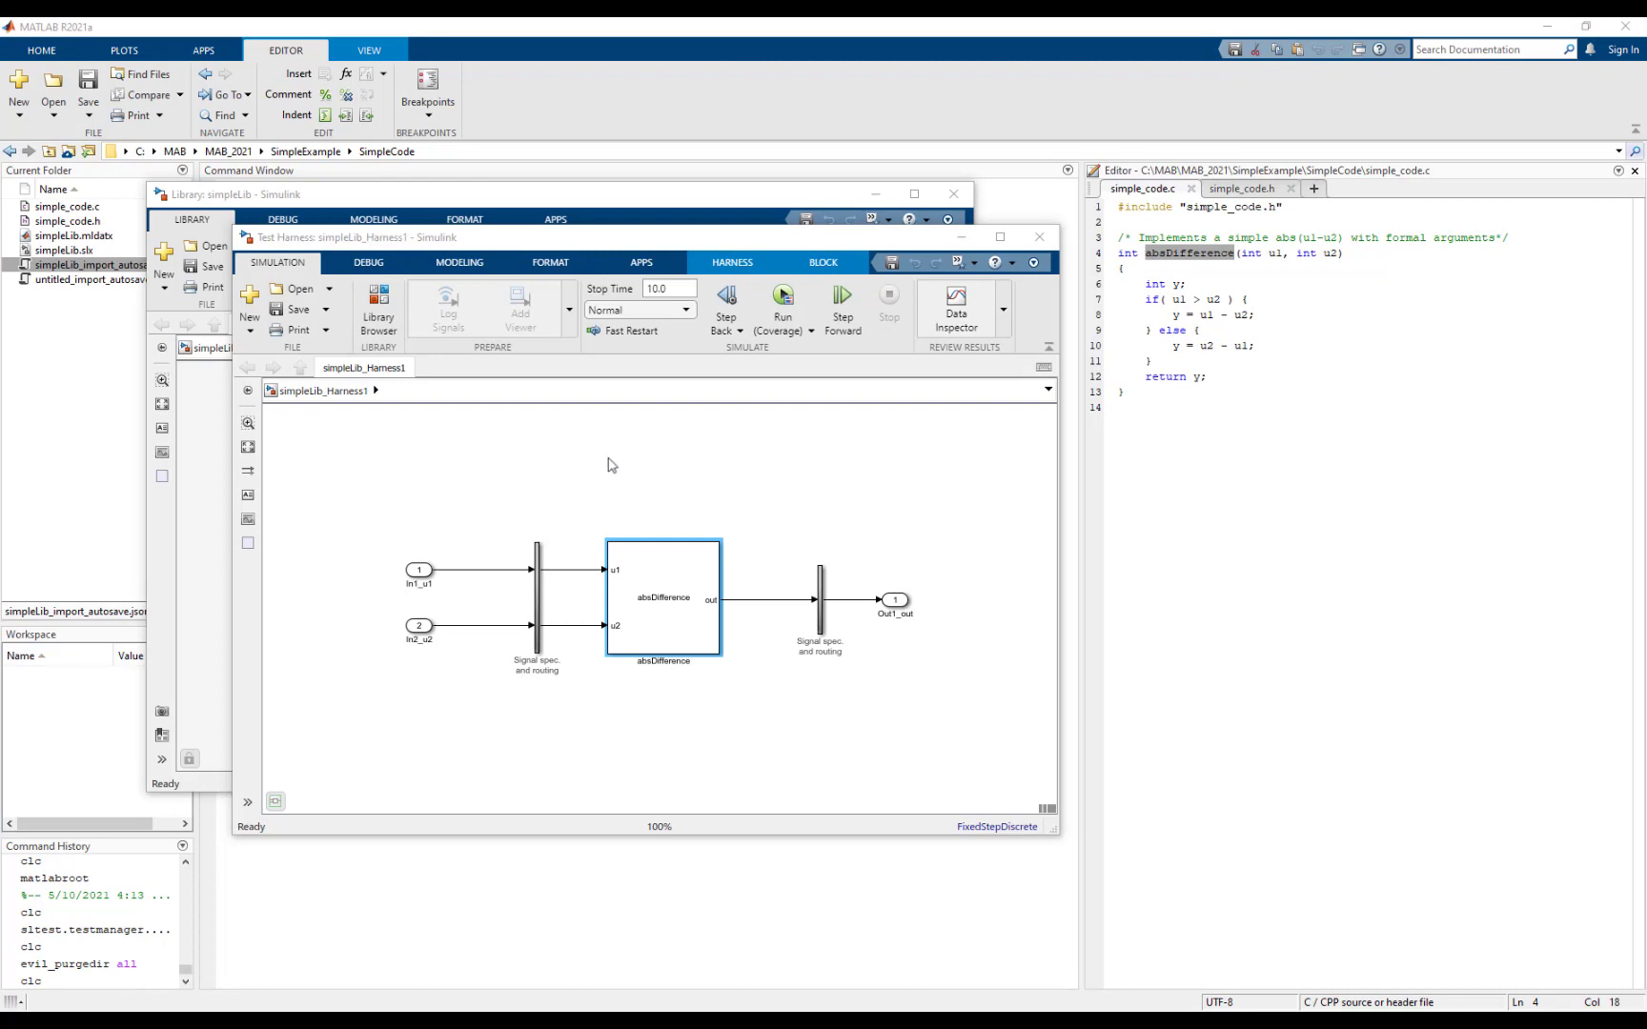
pyautogui.click(642, 262)
pyautogui.click(968, 310)
pyautogui.scroll(-10, 878, 440)
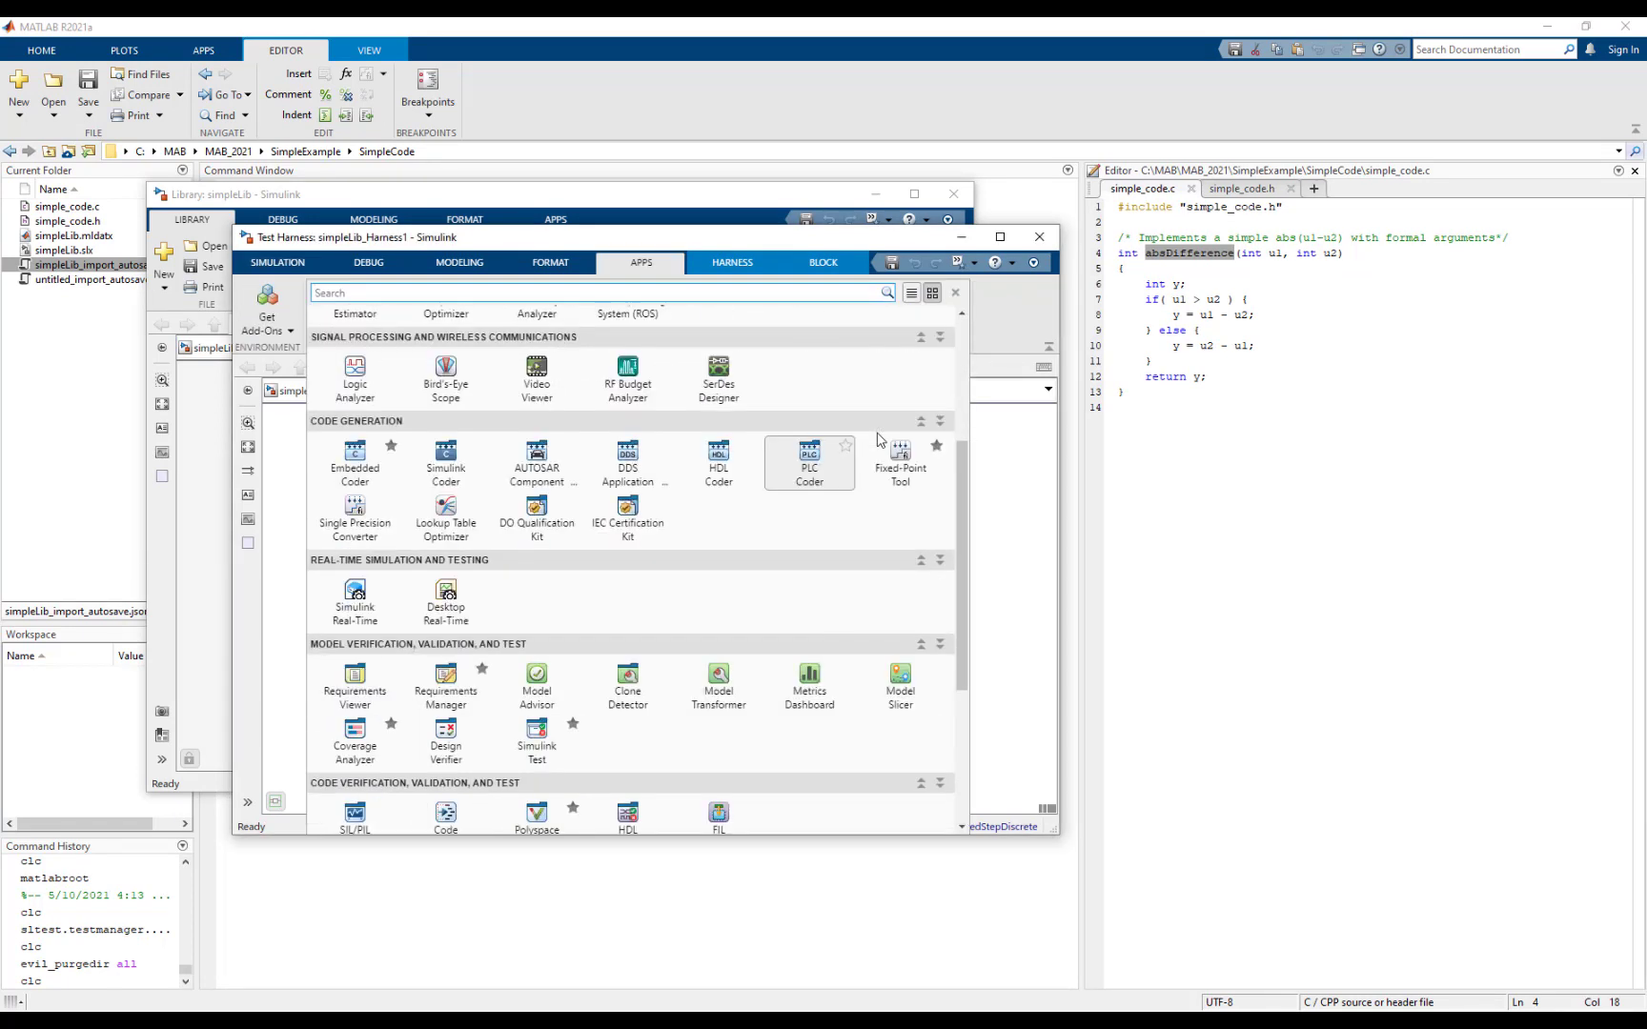
pyautogui.click(446, 568)
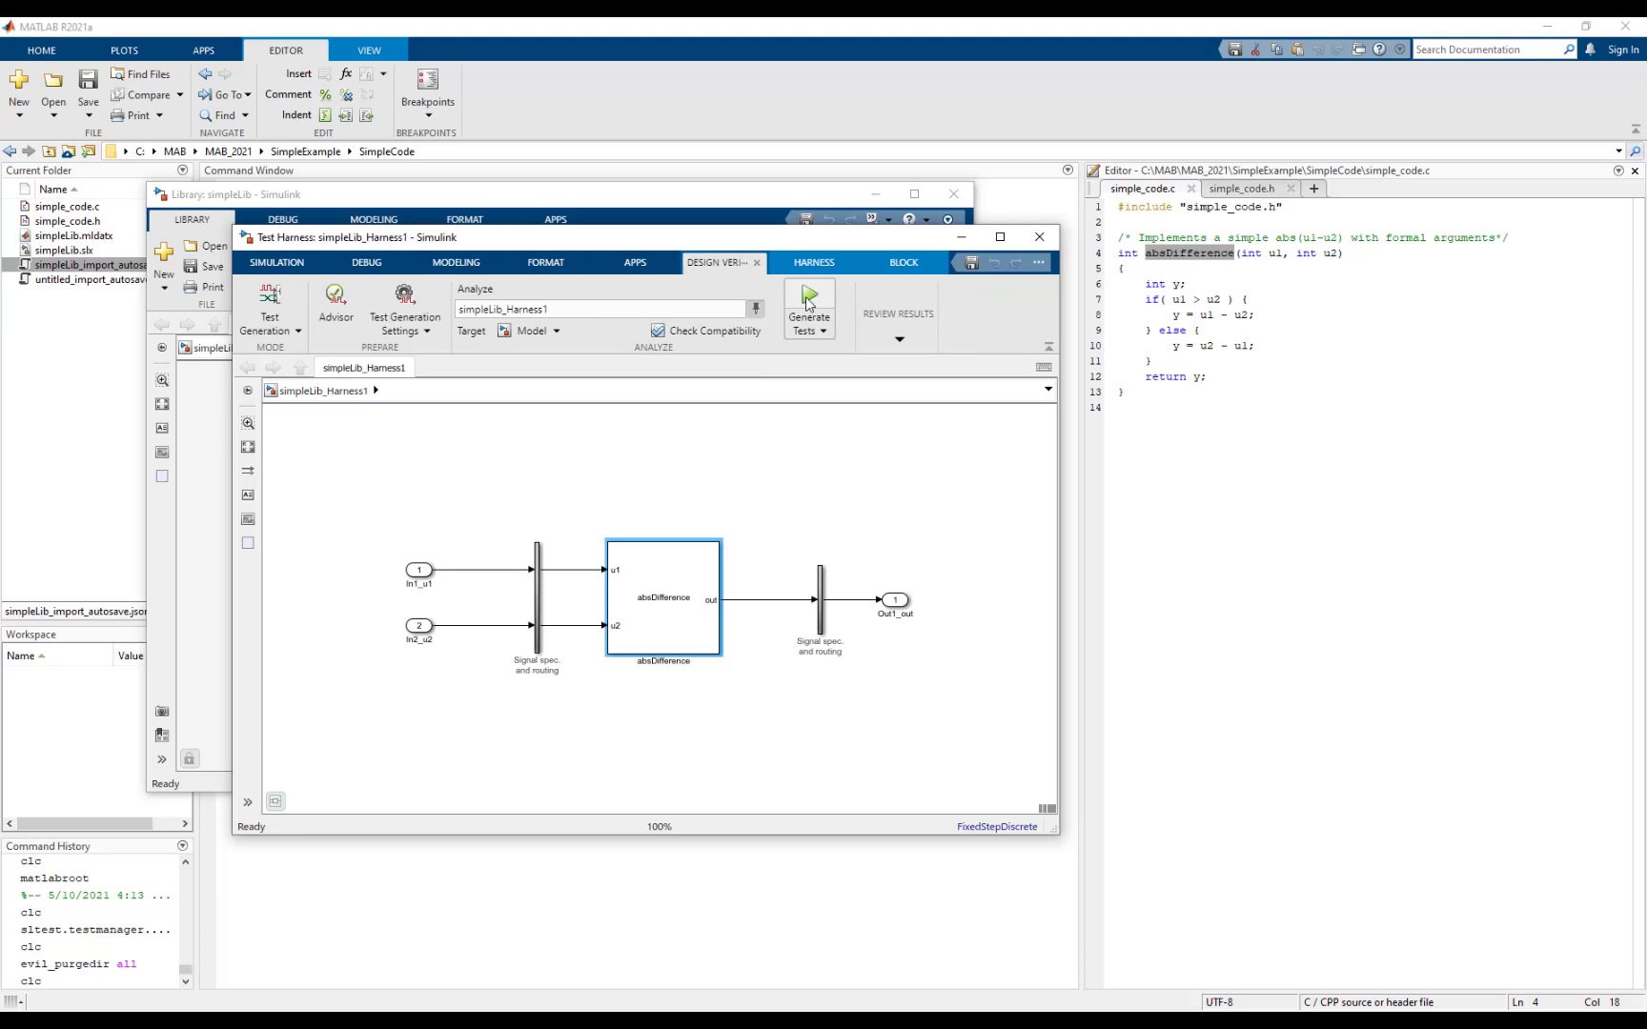
pyautogui.click(808, 297)
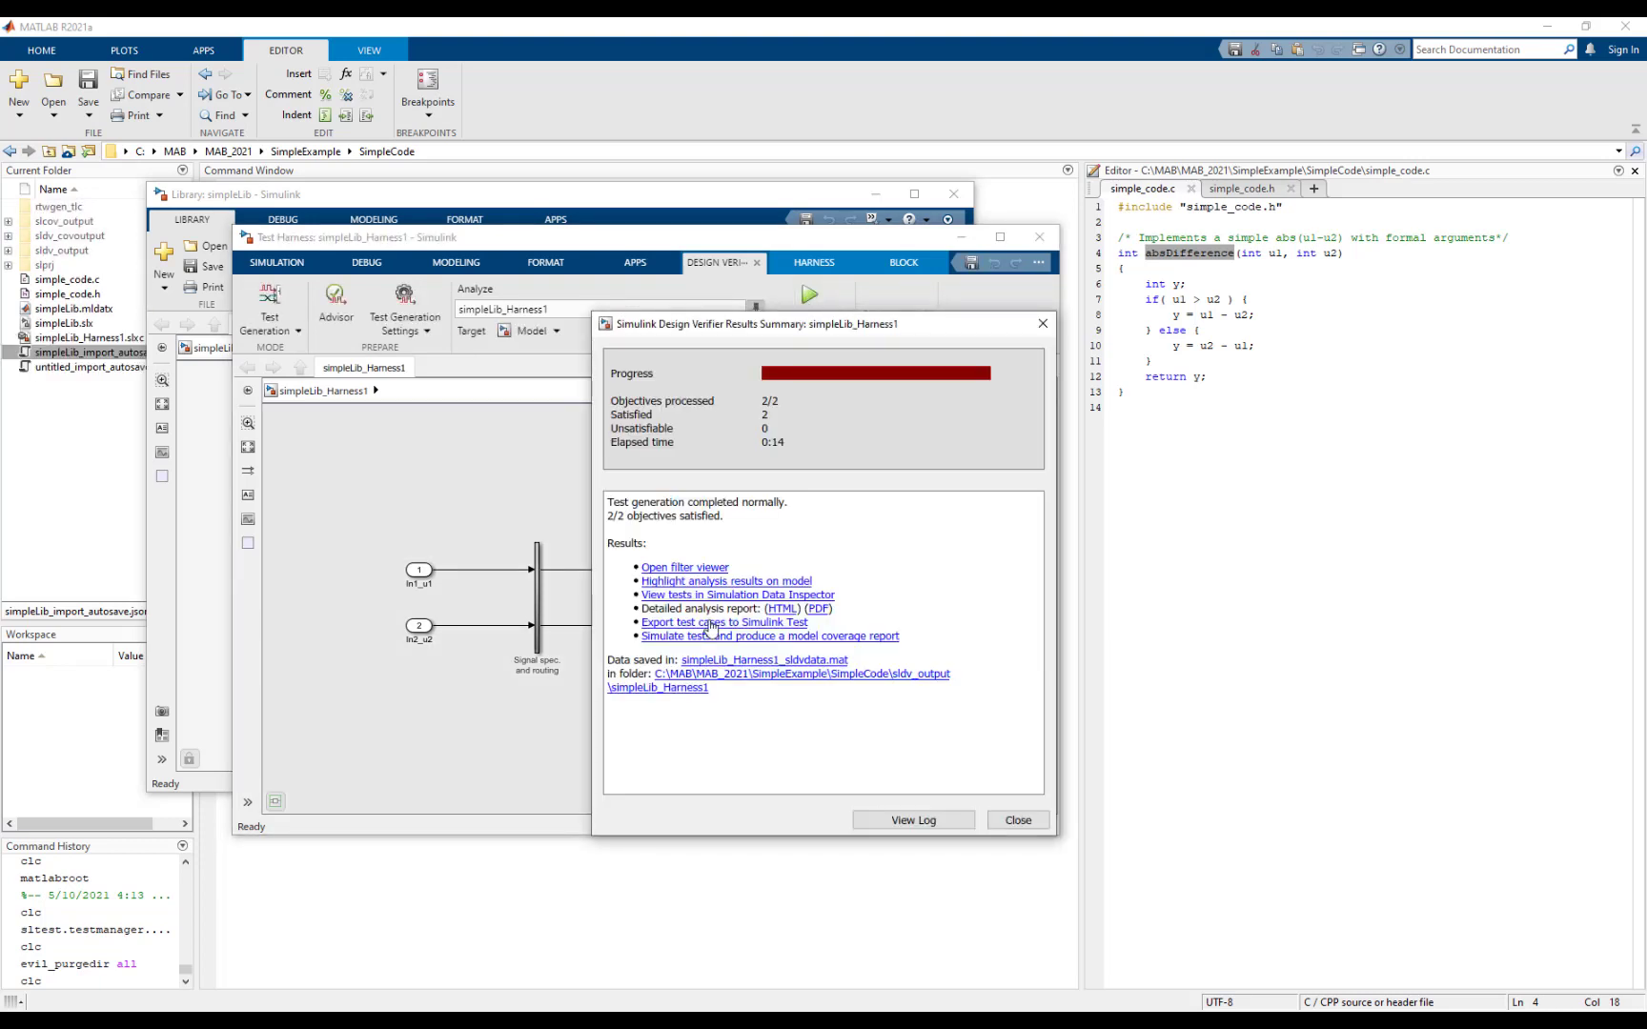
# - Export the generated tests into simpleLib.mldatx under the simpleLib_Harness1 test case
pyautogui.click(710, 623)
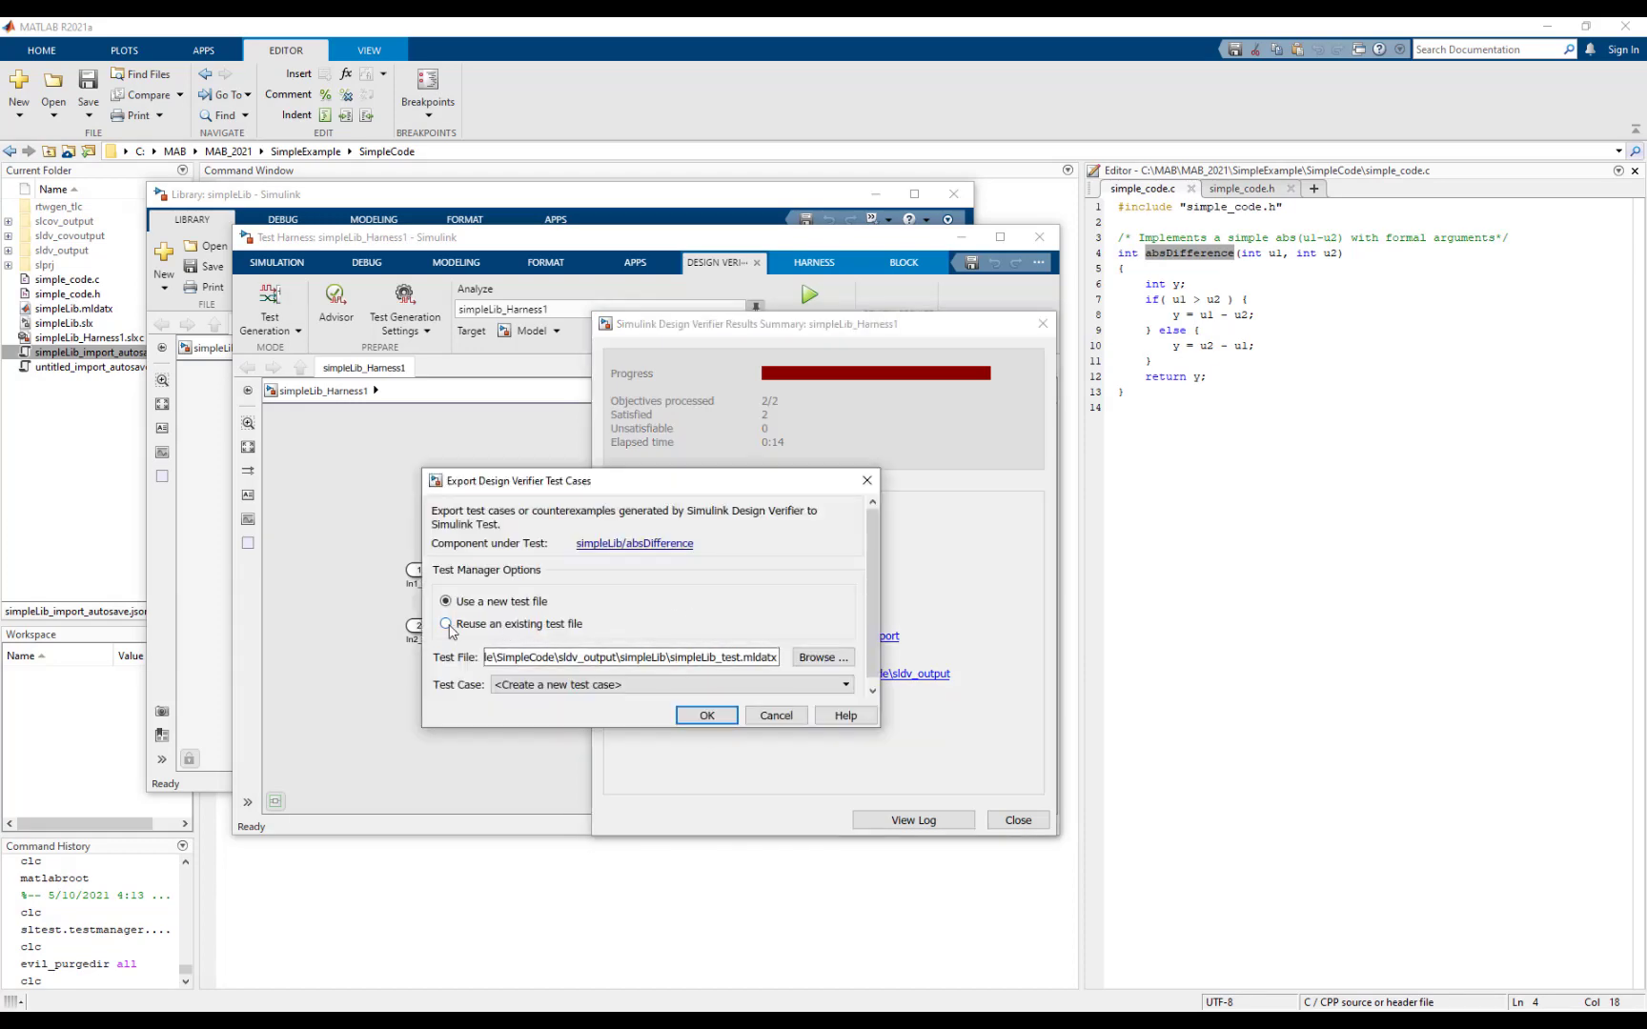
pyautogui.click(446, 624)
pyautogui.click(822, 658)
pyautogui.doubleClick(659, 707)
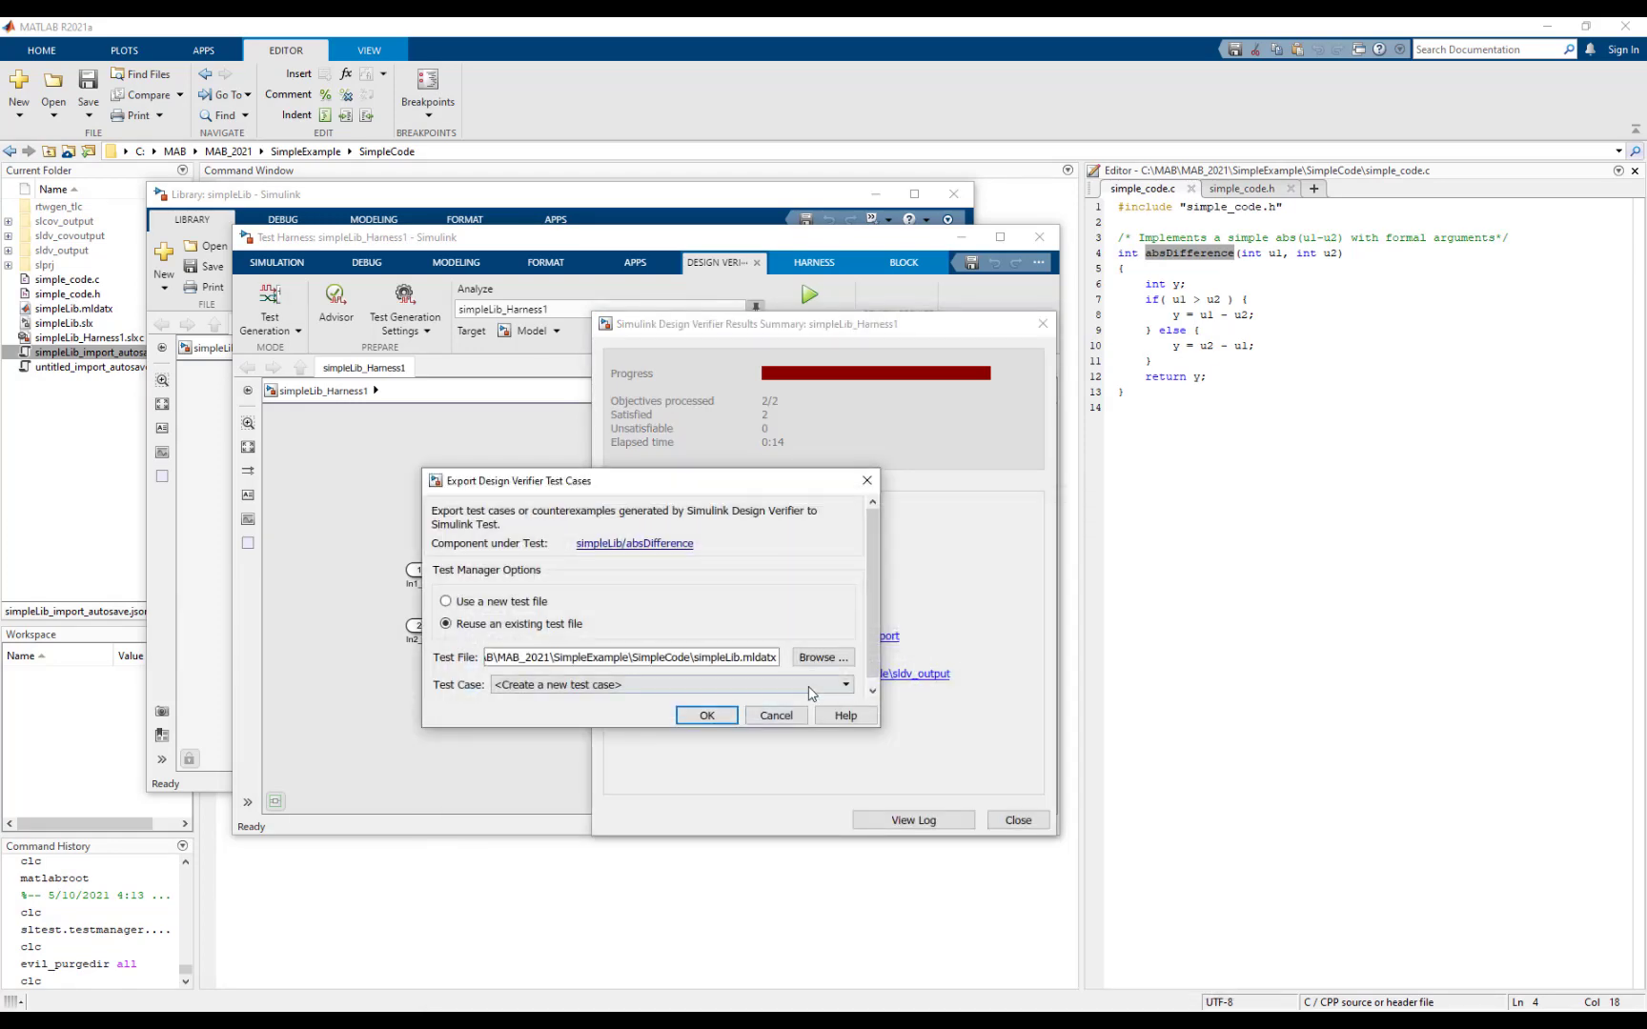
pyautogui.click(810, 693)
pyautogui.click(798, 709)
pyautogui.click(706, 715)
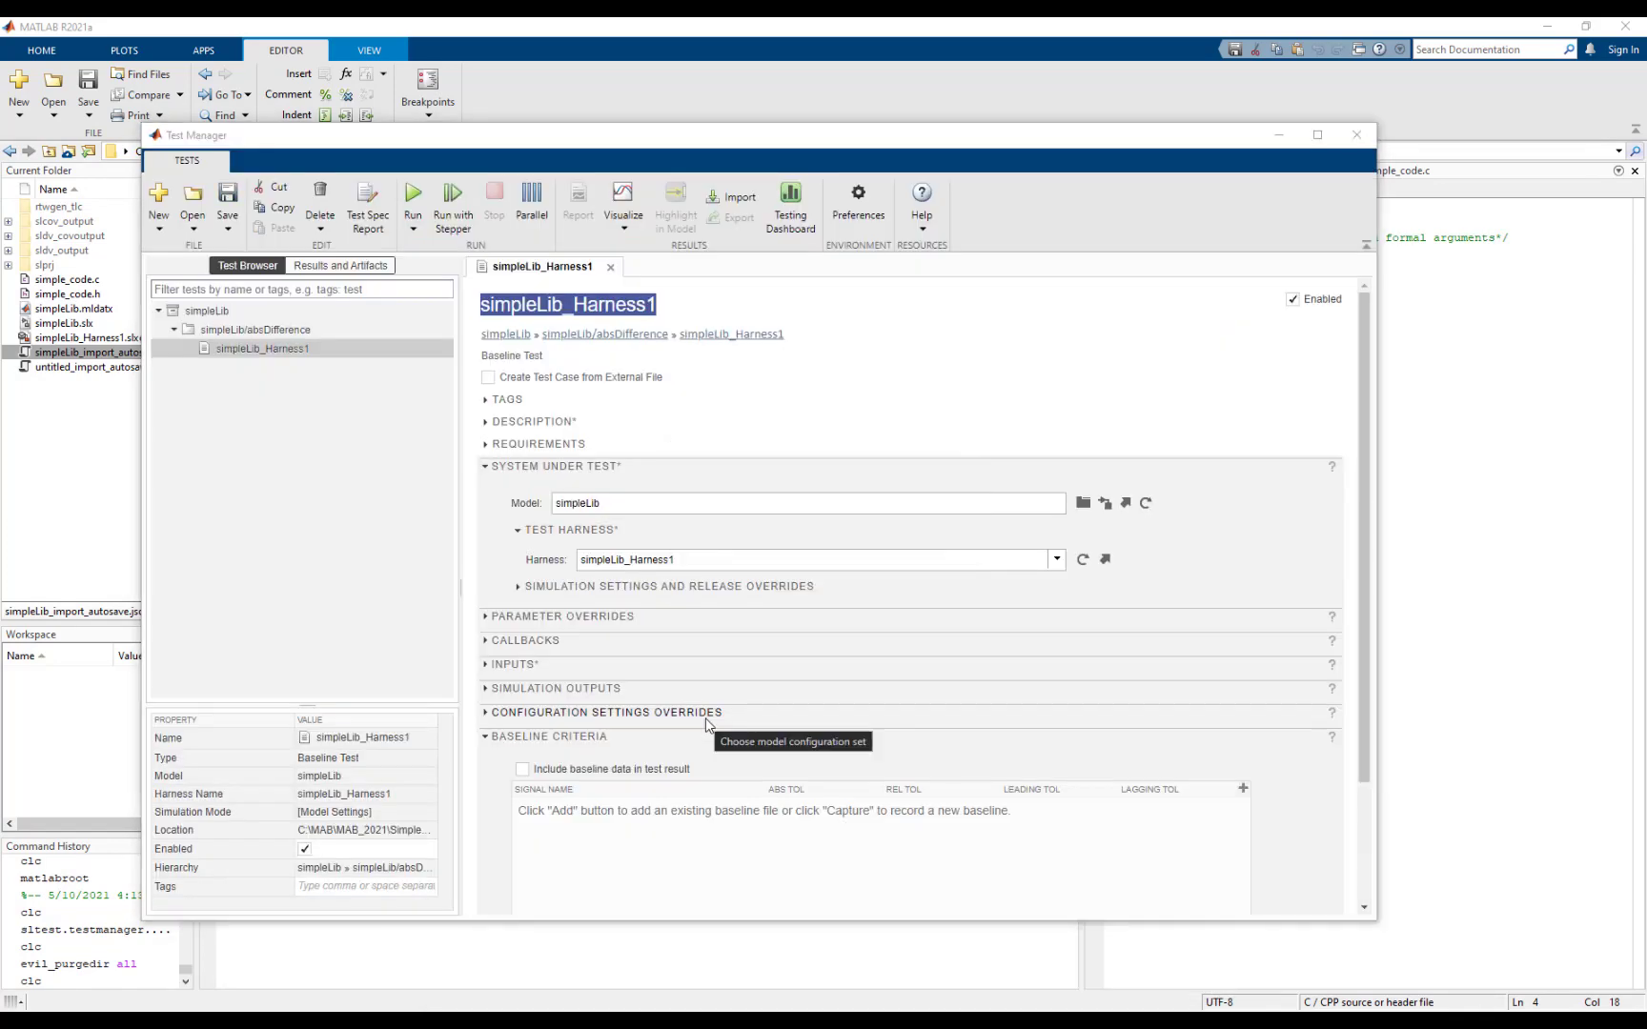
# - Run the simpleLib/absDifference suite and open simple_code.c's coverage report code view
pyautogui.click(207, 311)
pyautogui.click(229, 330)
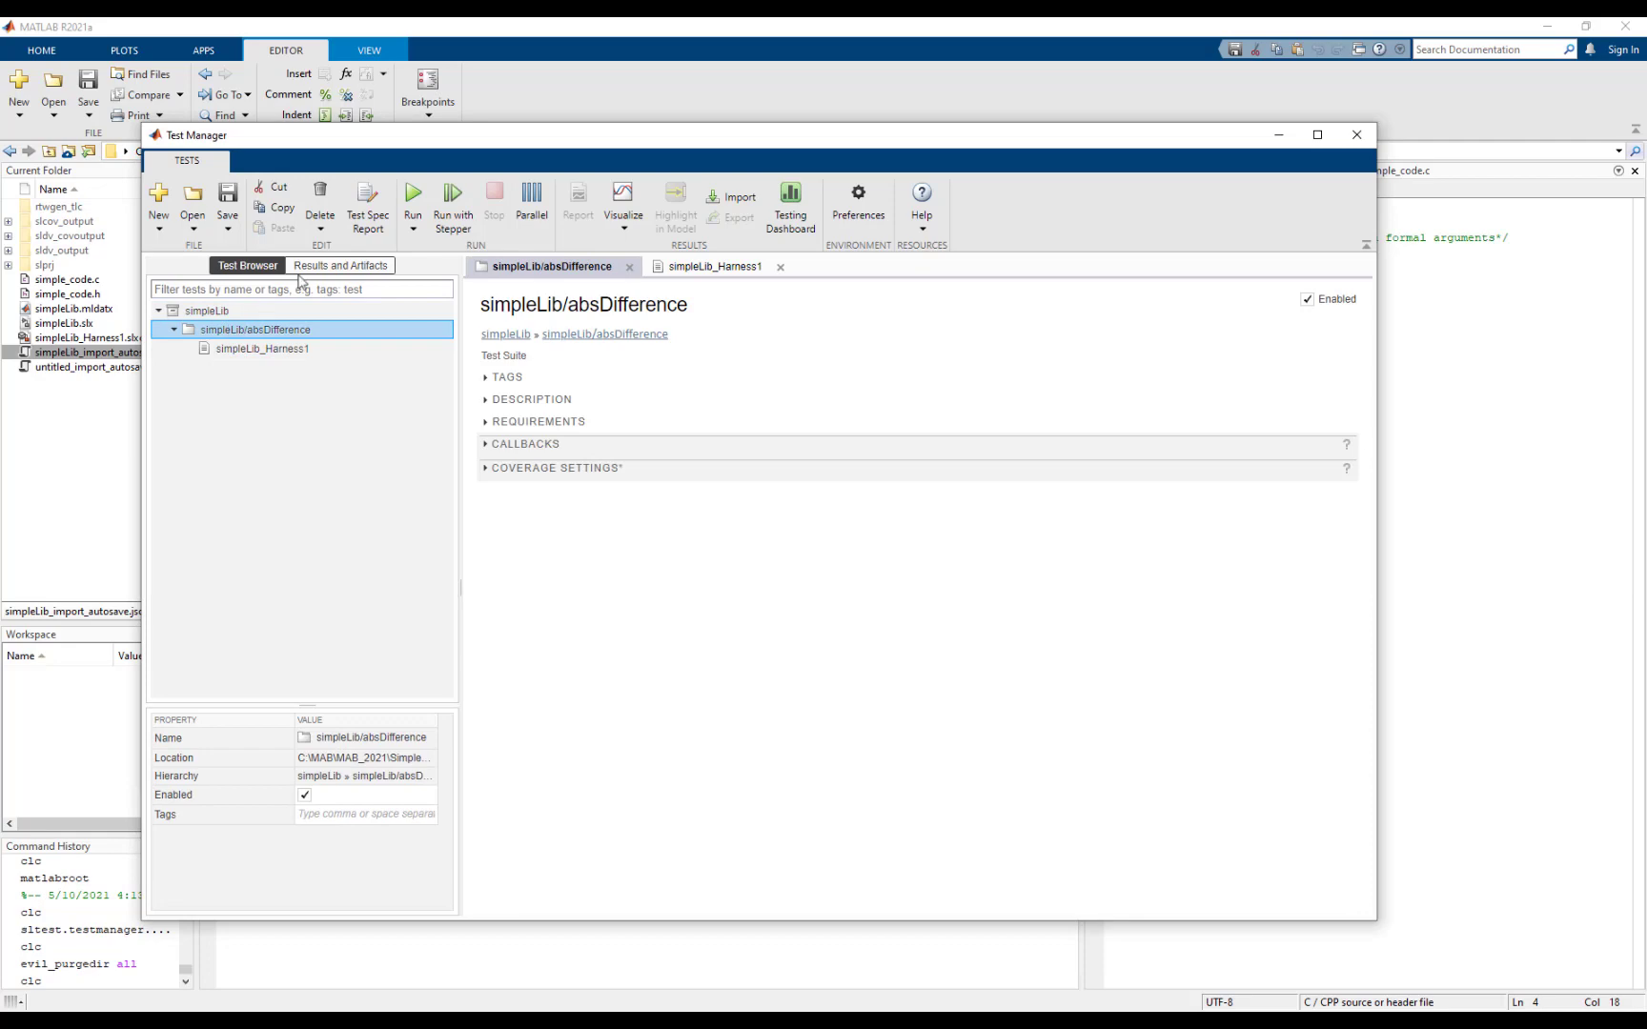
pyautogui.click(421, 194)
pyautogui.click(227, 350)
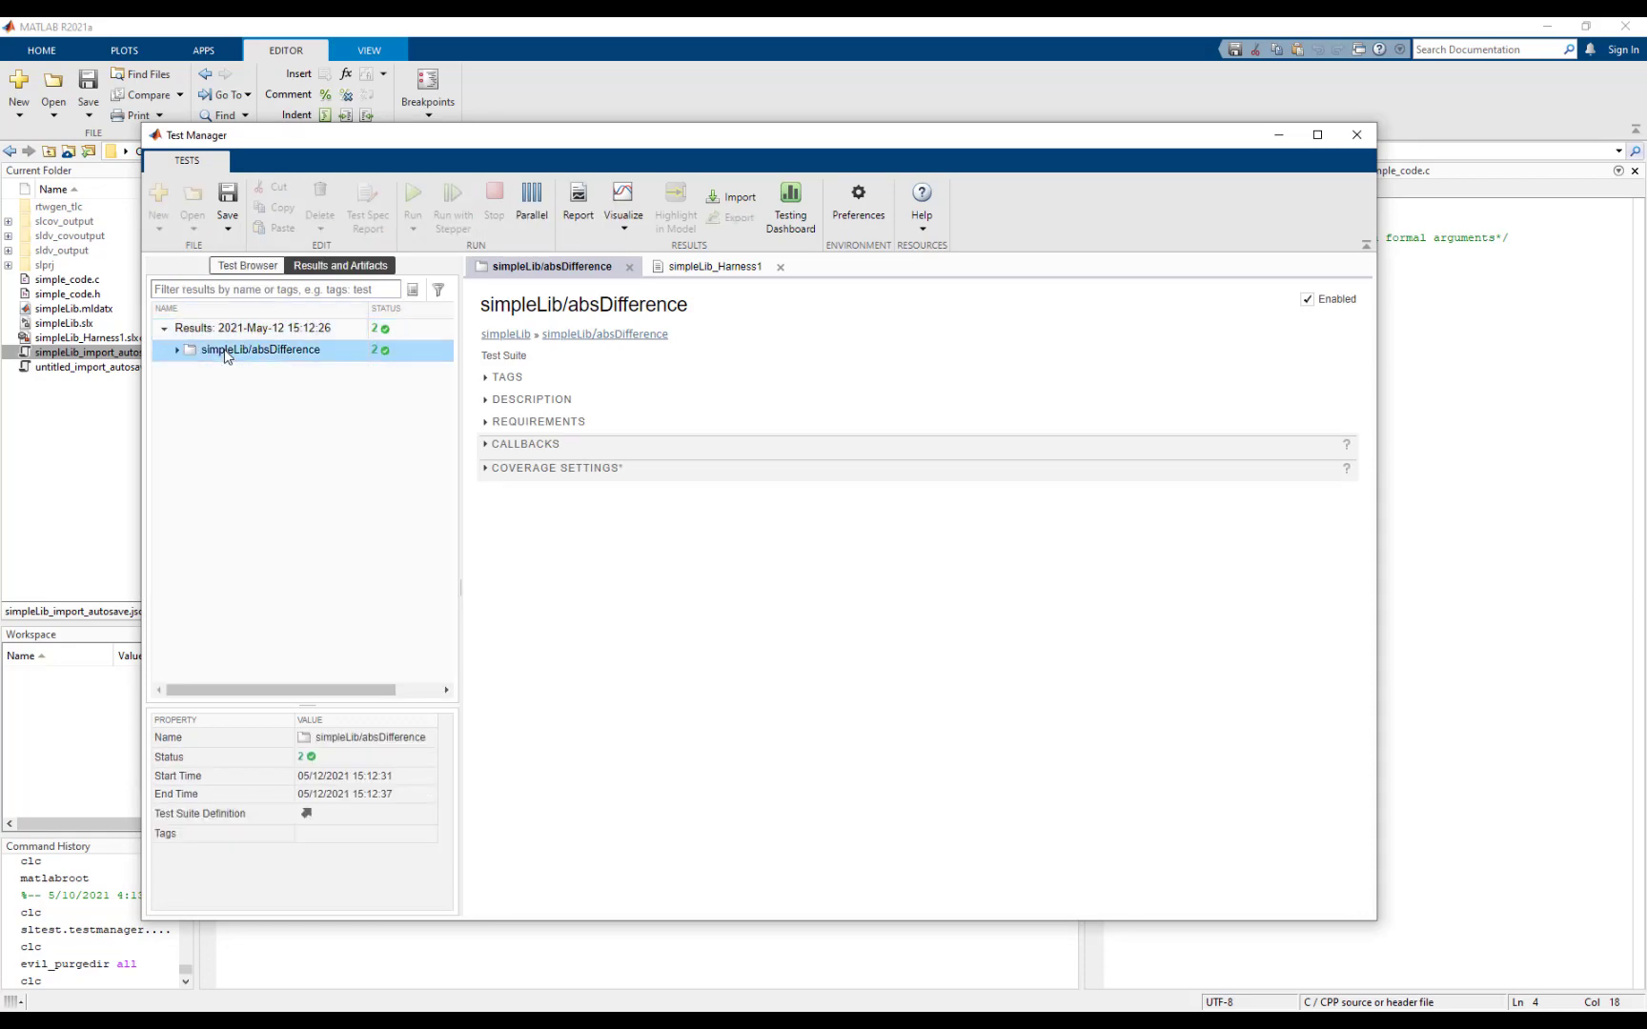
pyautogui.click(639, 631)
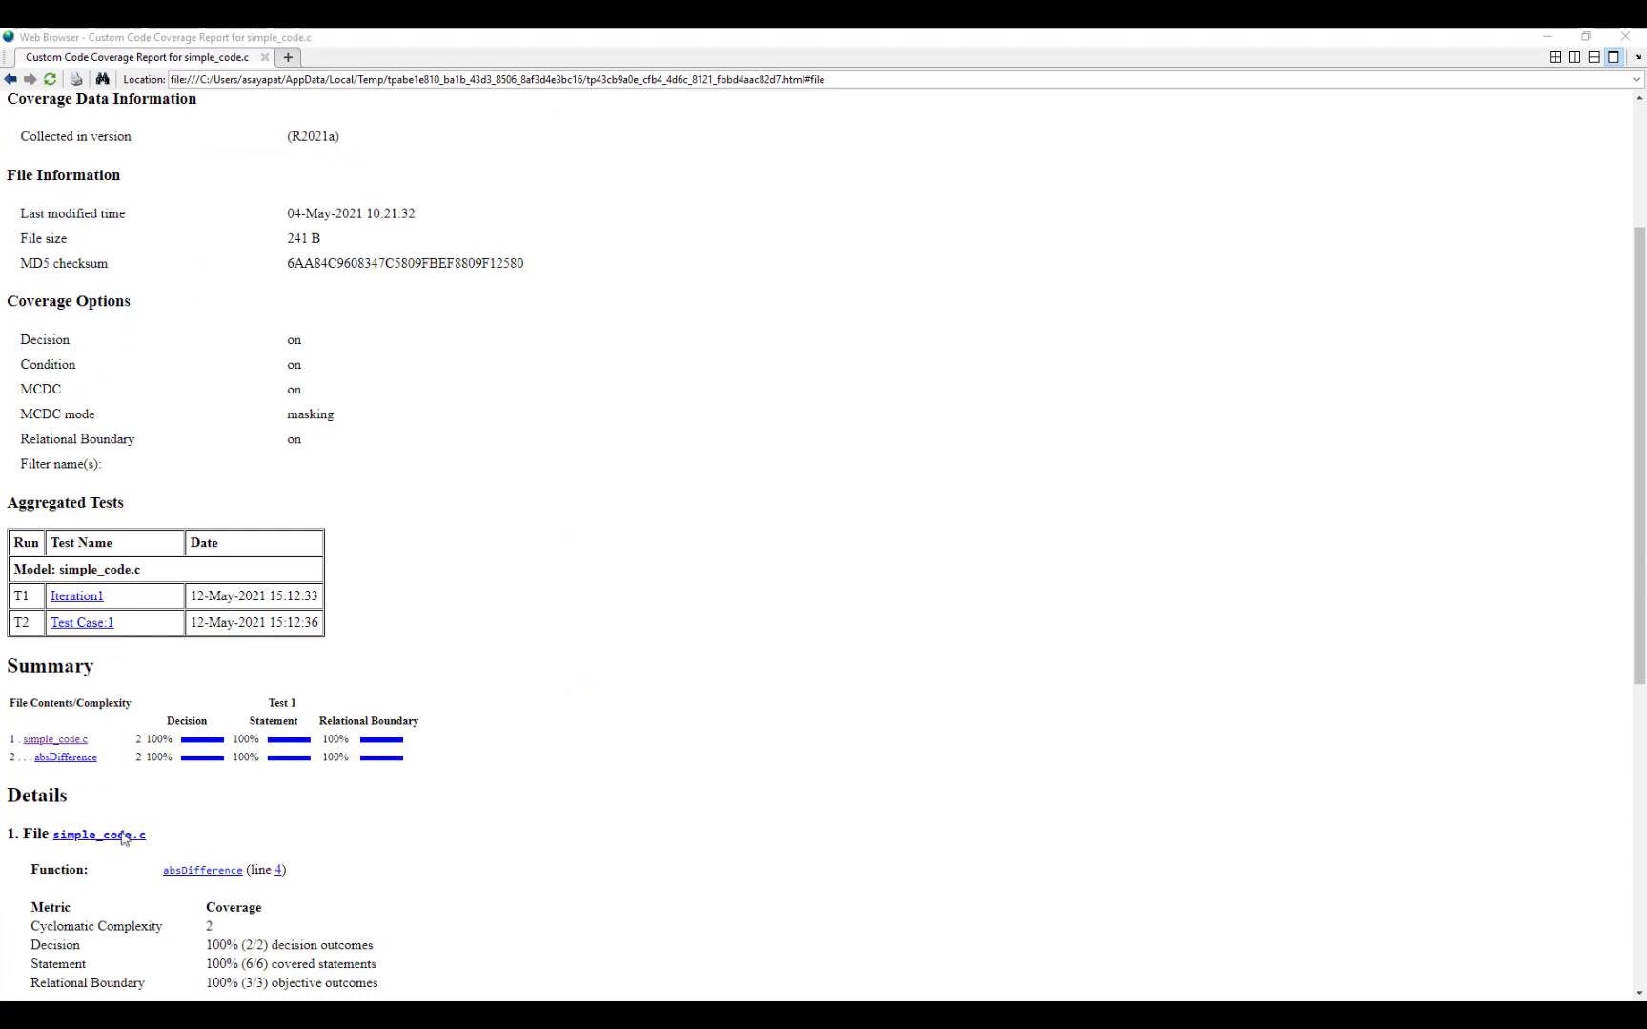
pyautogui.click(122, 838)
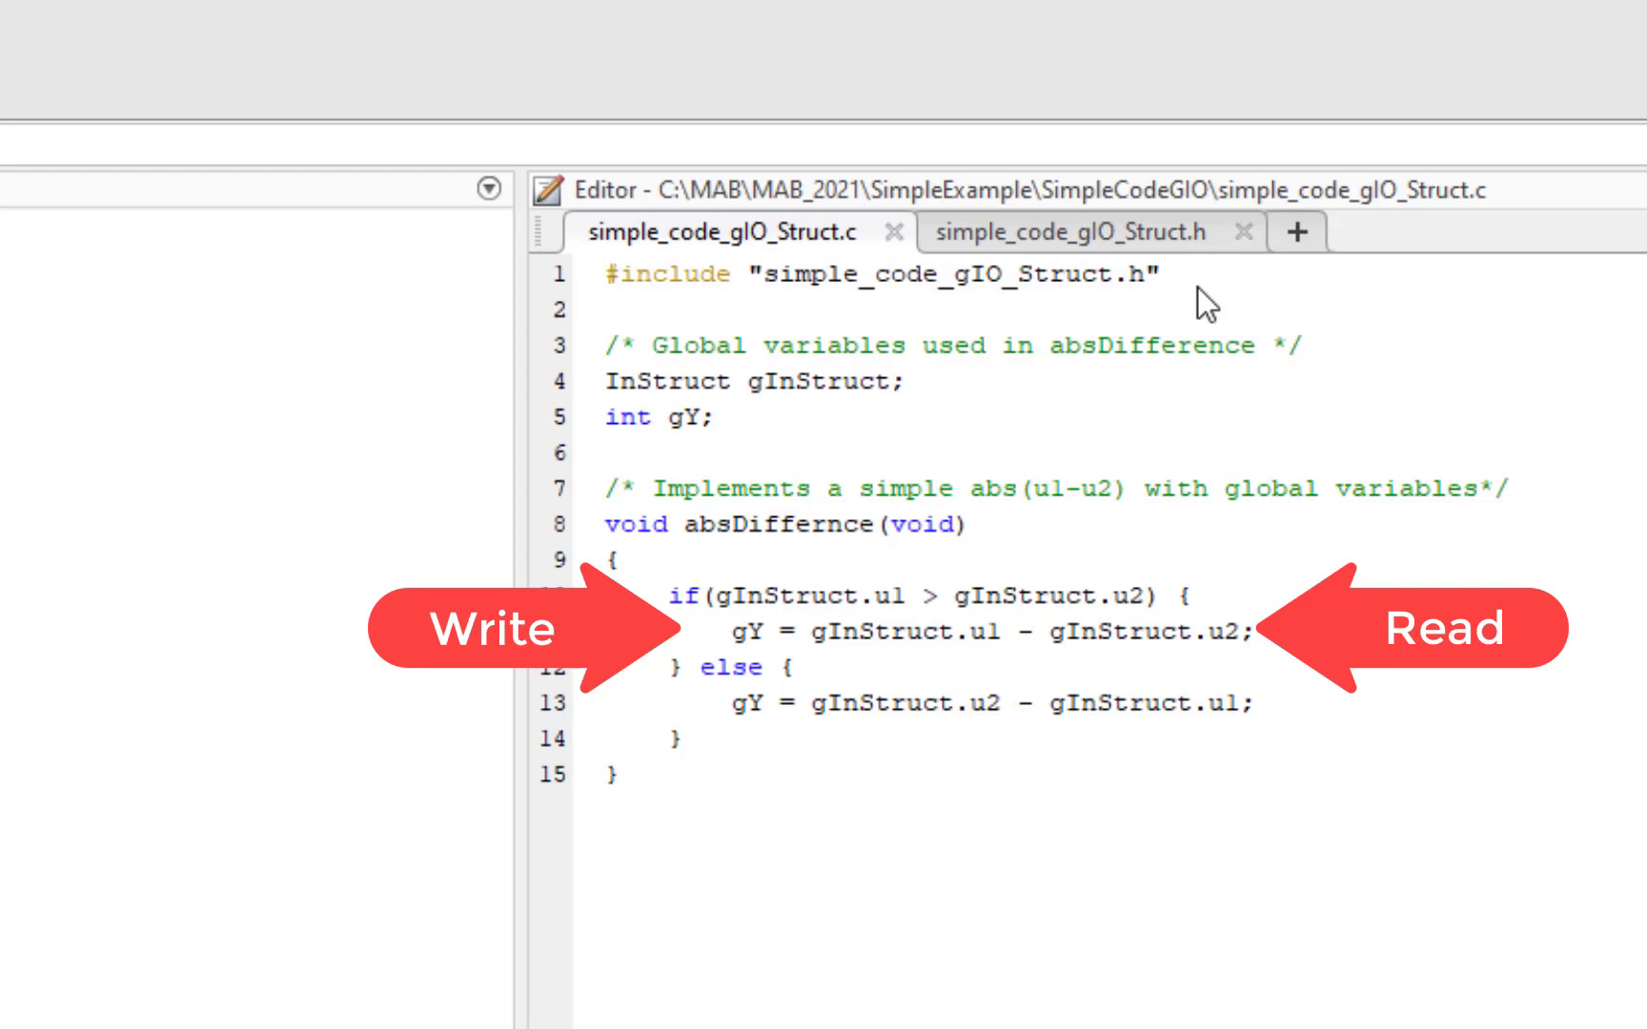
# - View the simple_code_gIO_Struct.h header and begin another C code import
pyautogui.click(1133, 251)
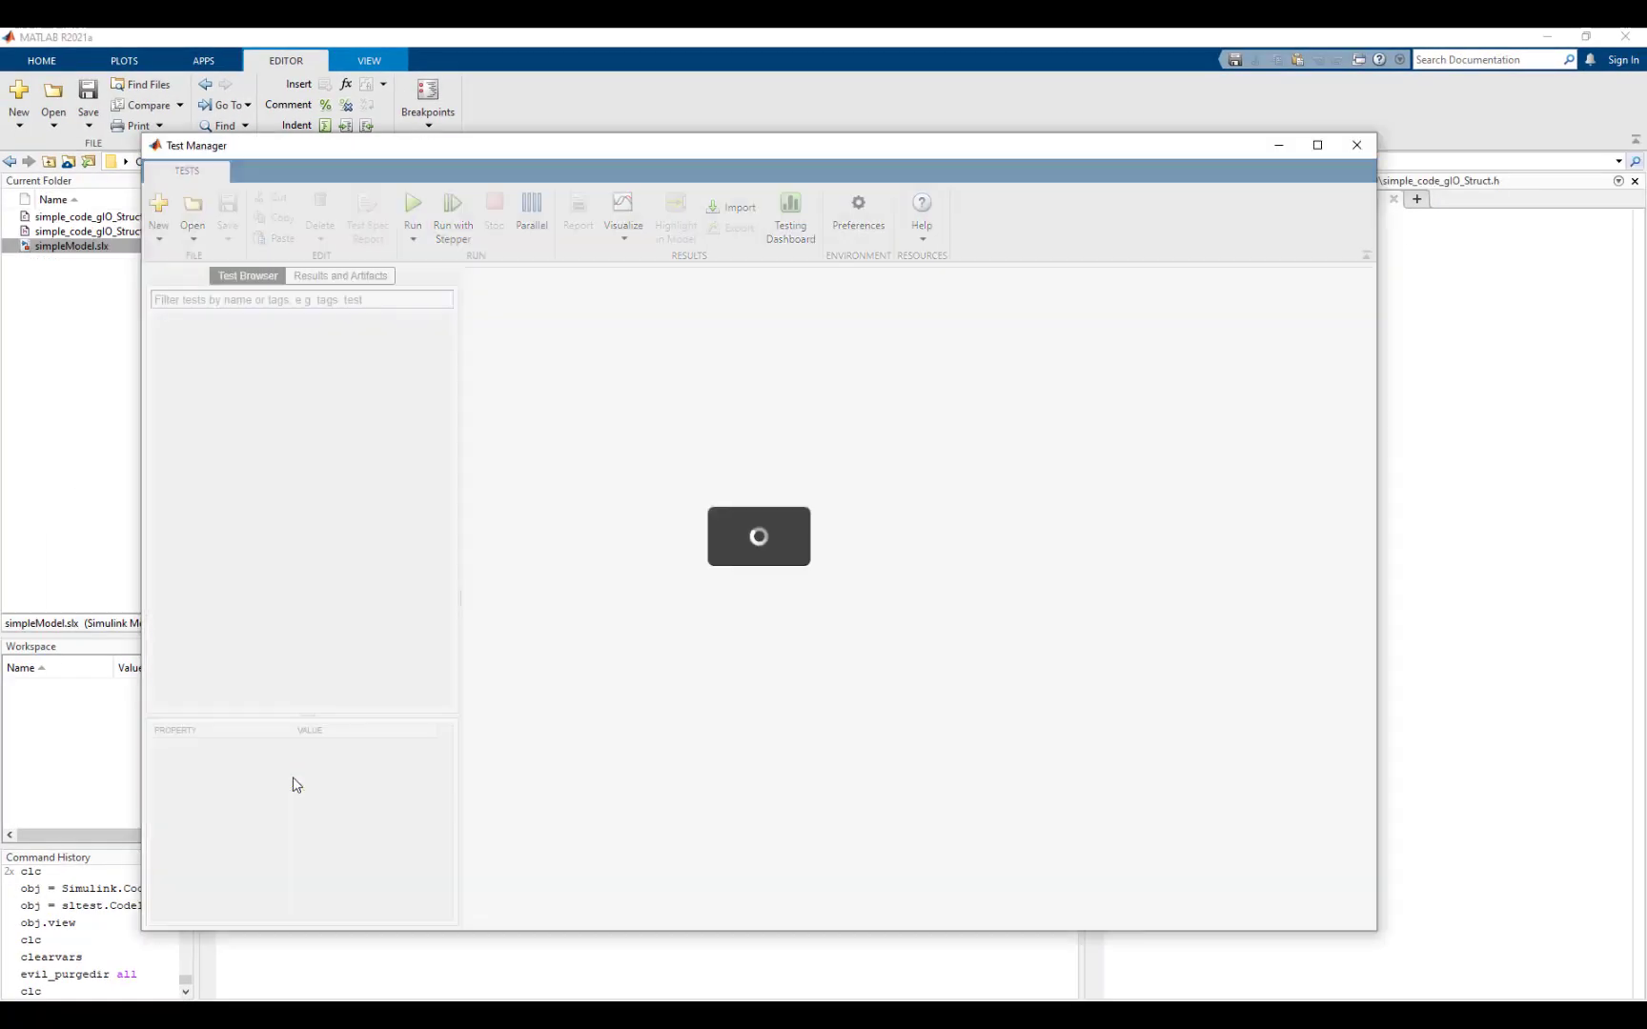
pyautogui.click(849, 677)
# - Name the library simpleLib and choose integration testing of the whole code
pyautogui.click(480, 344)
pyautogui.doubleClick(481, 343)
pyautogui.write('simpleLib')
pyautogui.press('Tab')
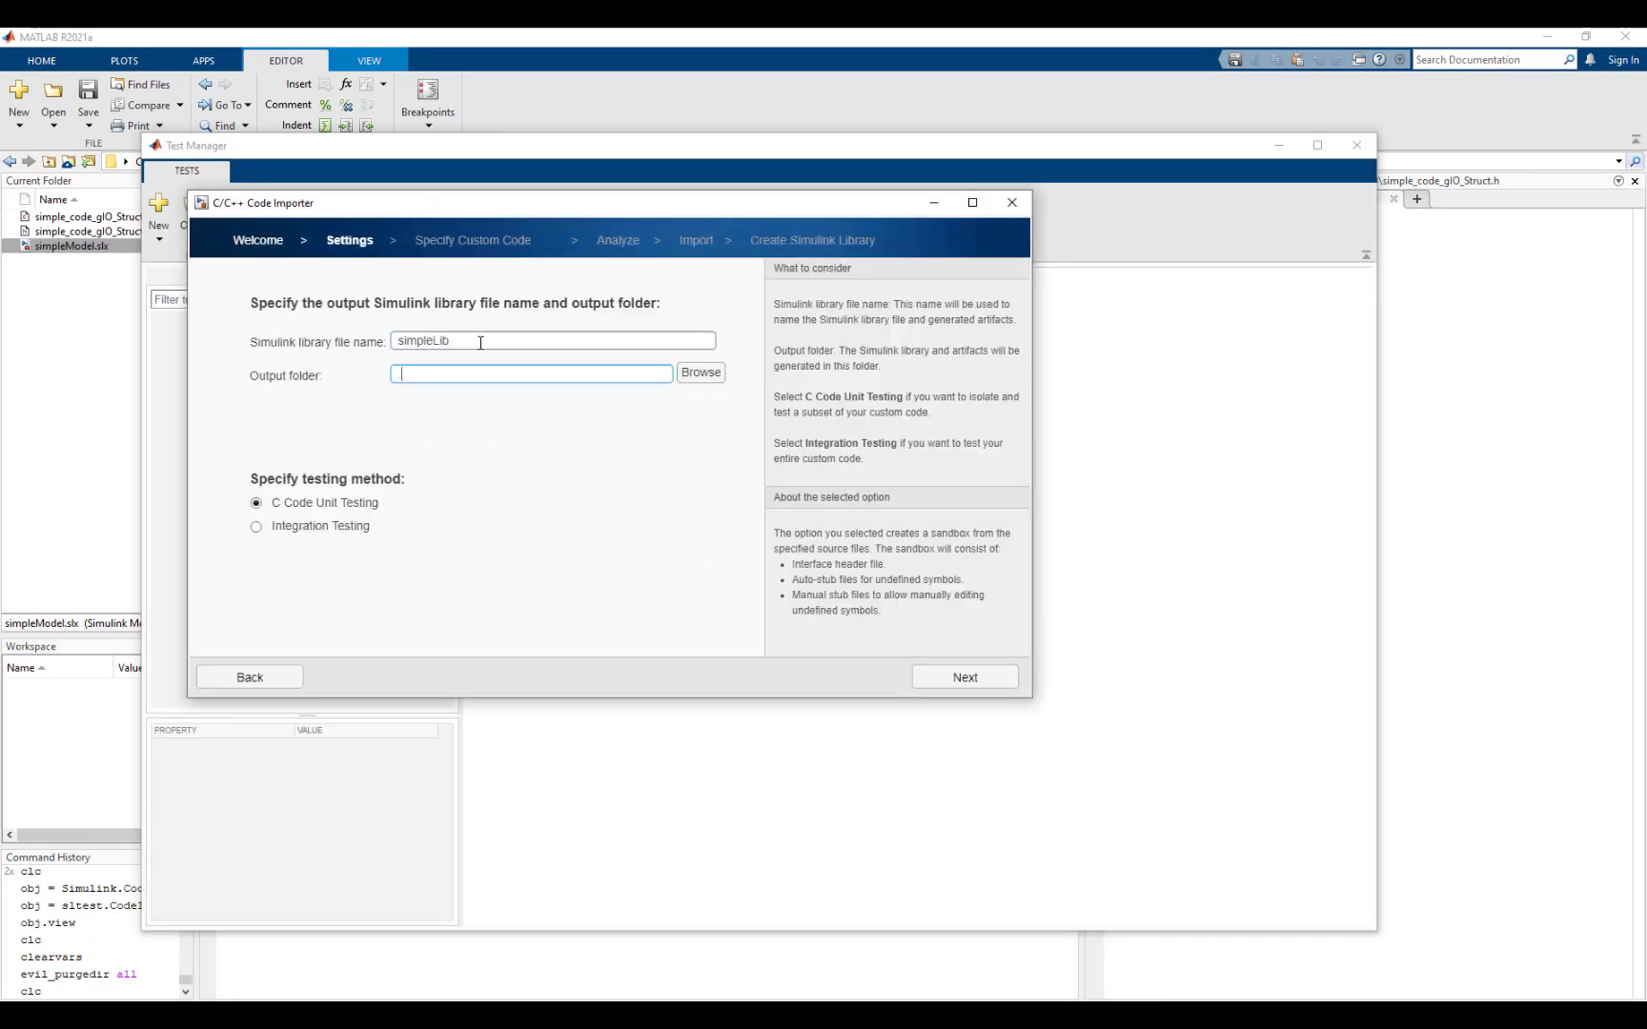
pyautogui.click(255, 526)
pyautogui.click(965, 677)
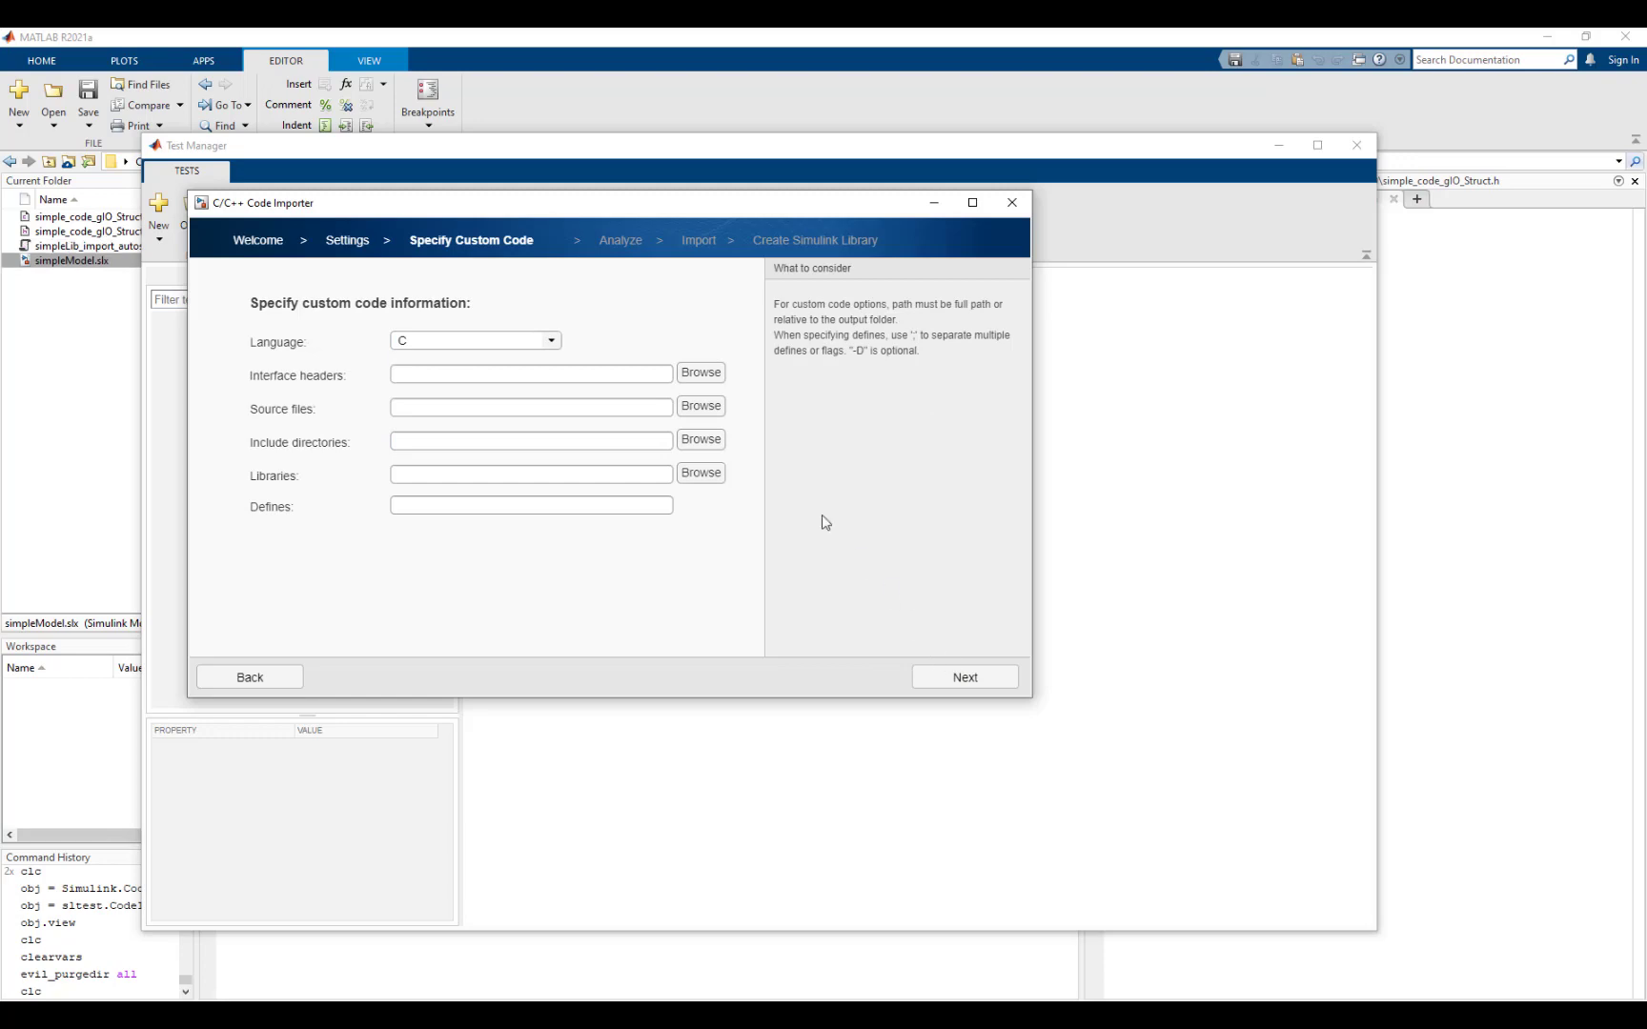
# - Add simple_code_gIO_Struct.h and its C source as custom code and analyze it
pyautogui.click(693, 378)
pyautogui.doubleClick(658, 340)
pyautogui.click(700, 406)
pyautogui.doubleClick(455, 343)
pyautogui.click(963, 677)
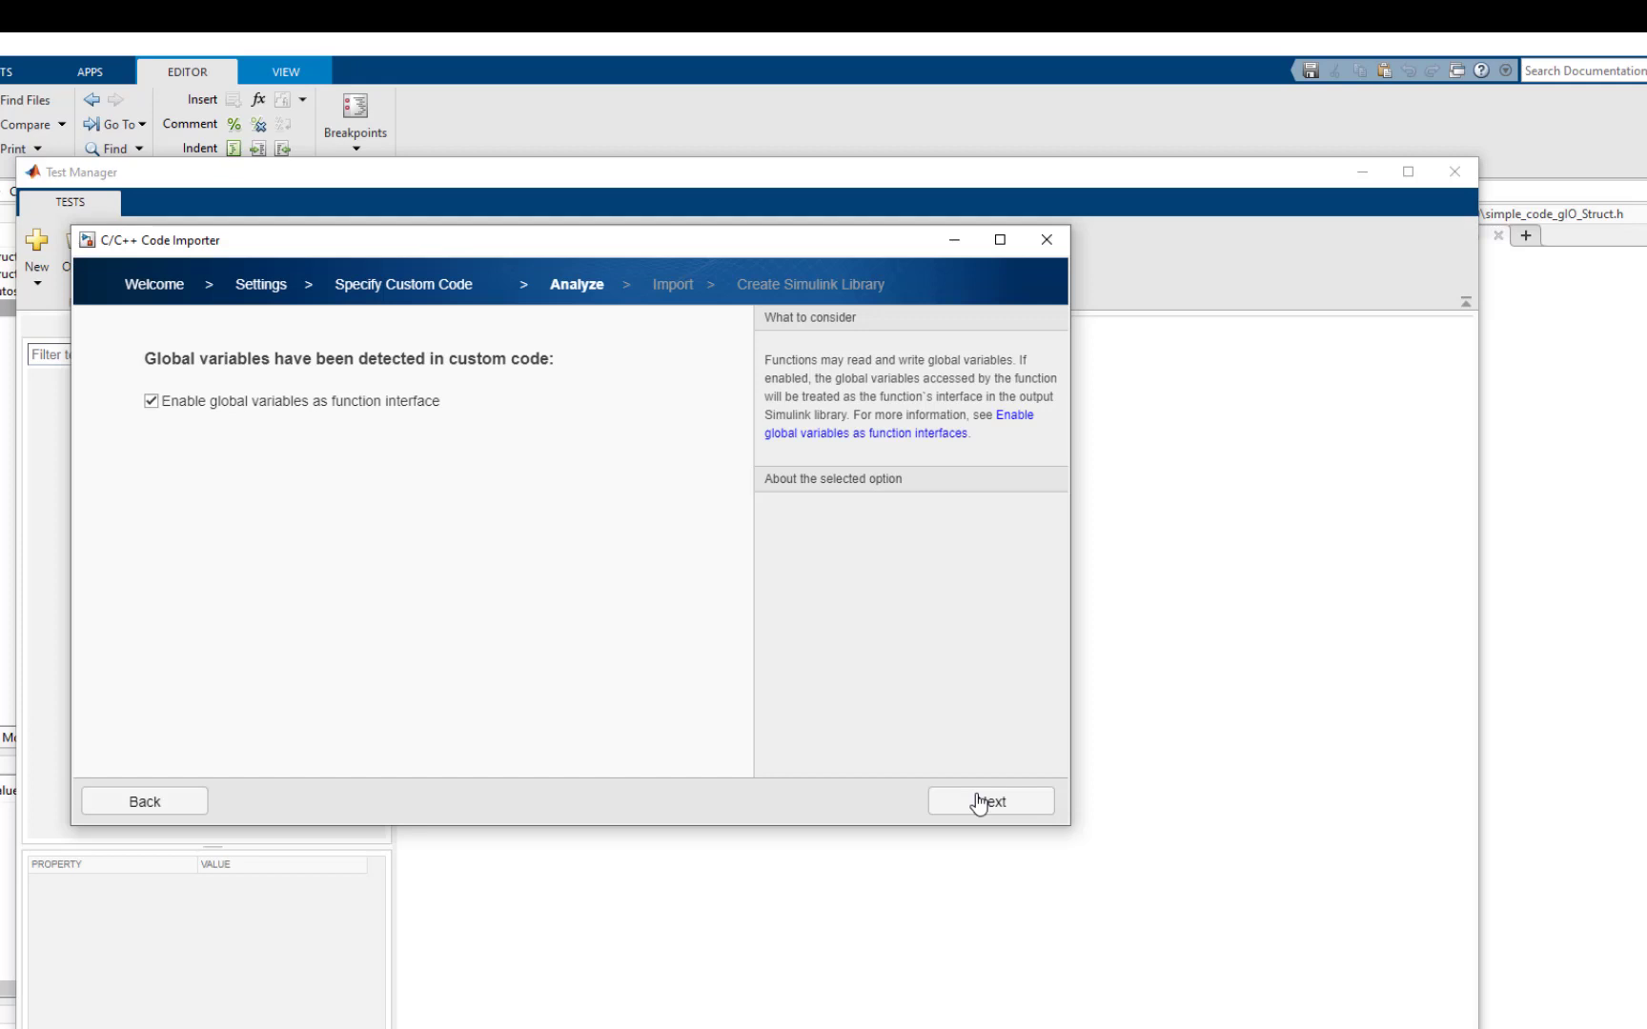
# - Keep global-variable interface, default ports and the InStruct type, then build simpleLib and harness
pyautogui.click(979, 804)
pyautogui.click(979, 803)
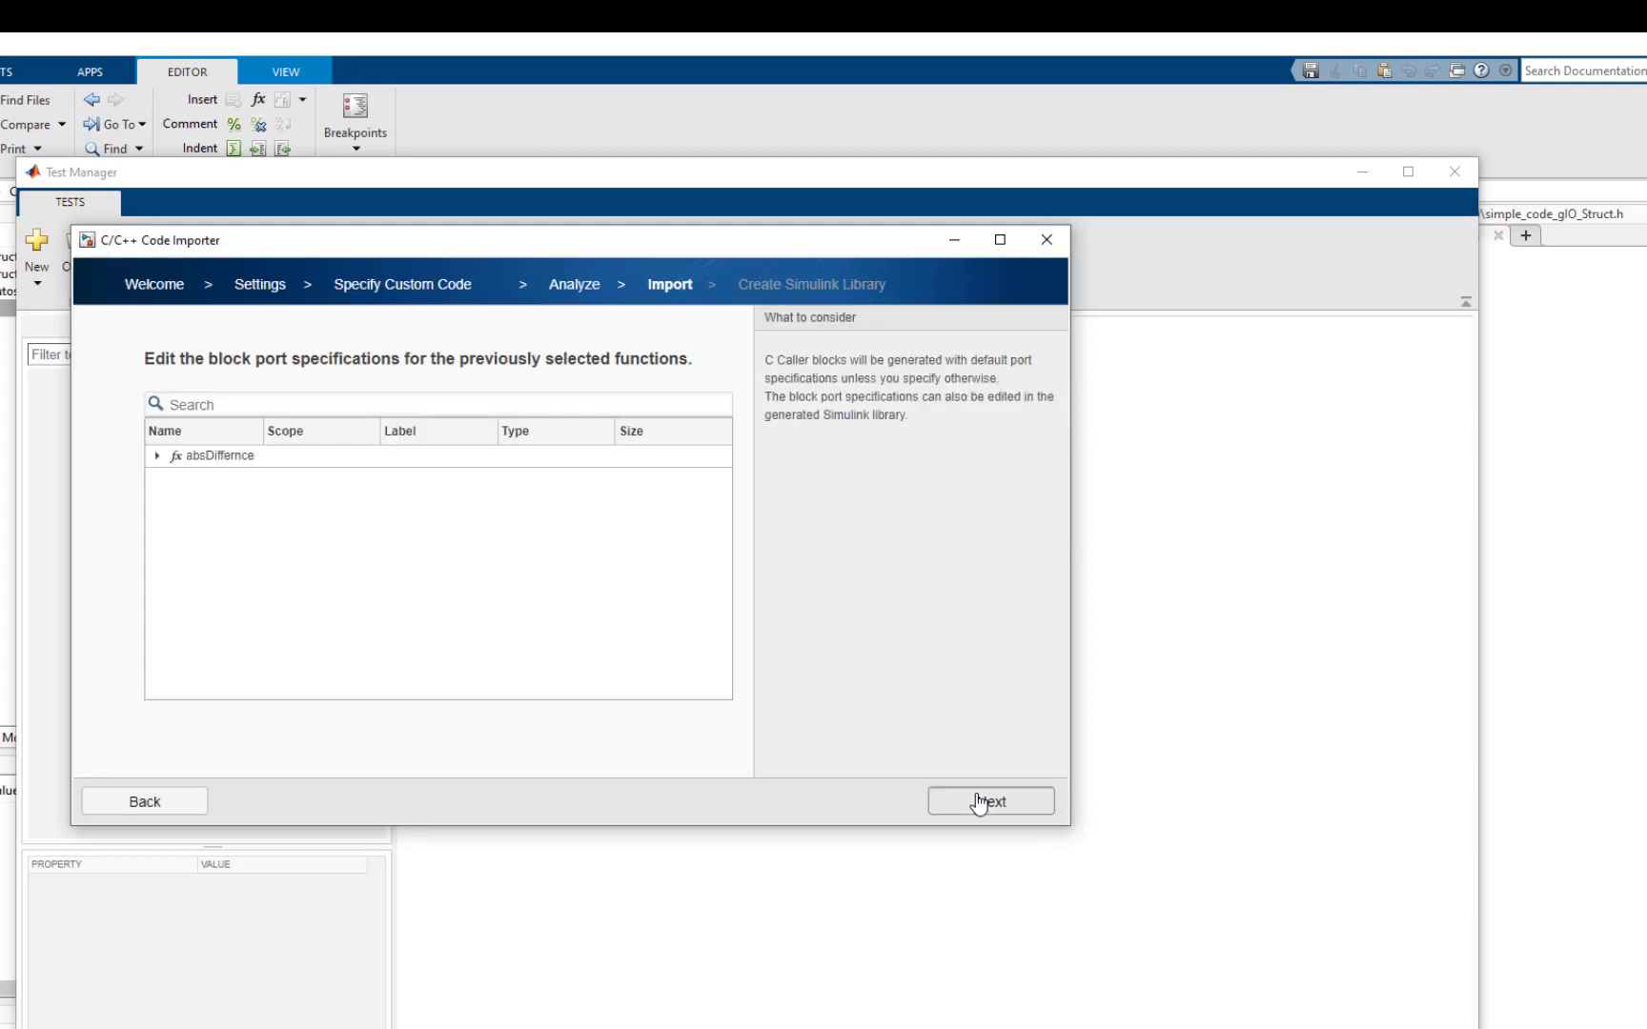
pyautogui.click(979, 804)
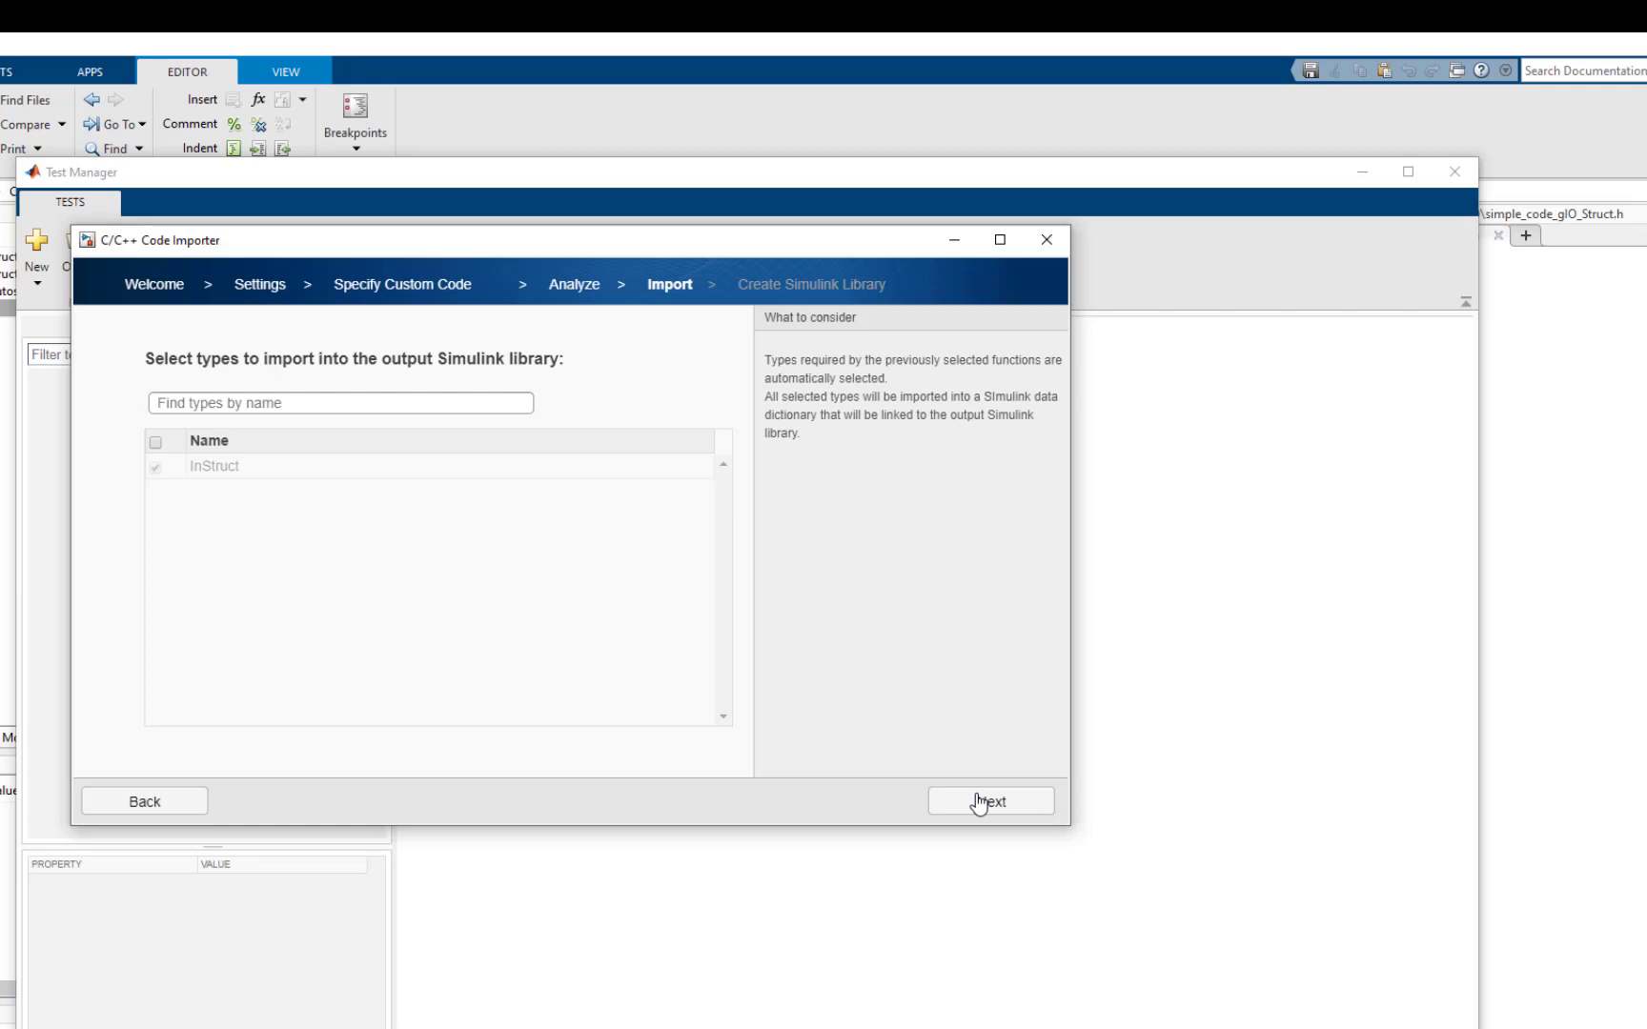
pyautogui.click(980, 803)
pyautogui.click(980, 801)
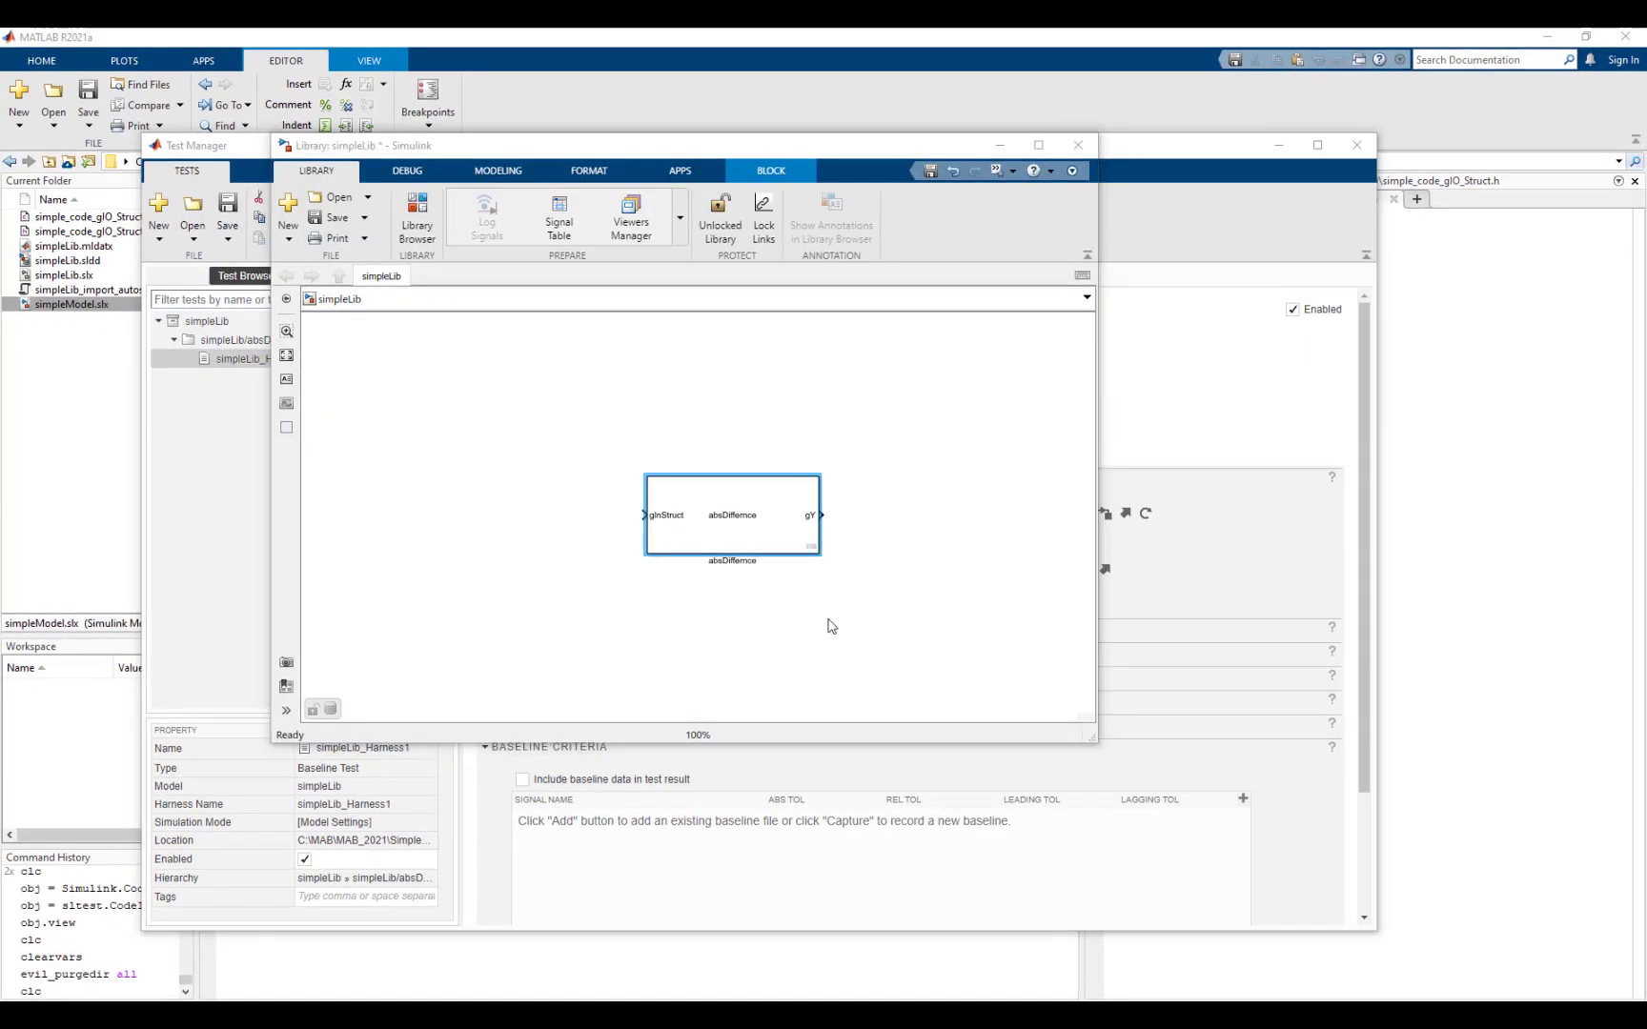
# - Open absDiffernce's block parameters to show gInStruct as a Bus: InStruct input and gY as an int32 output
pyautogui.doubleClick(806, 546)
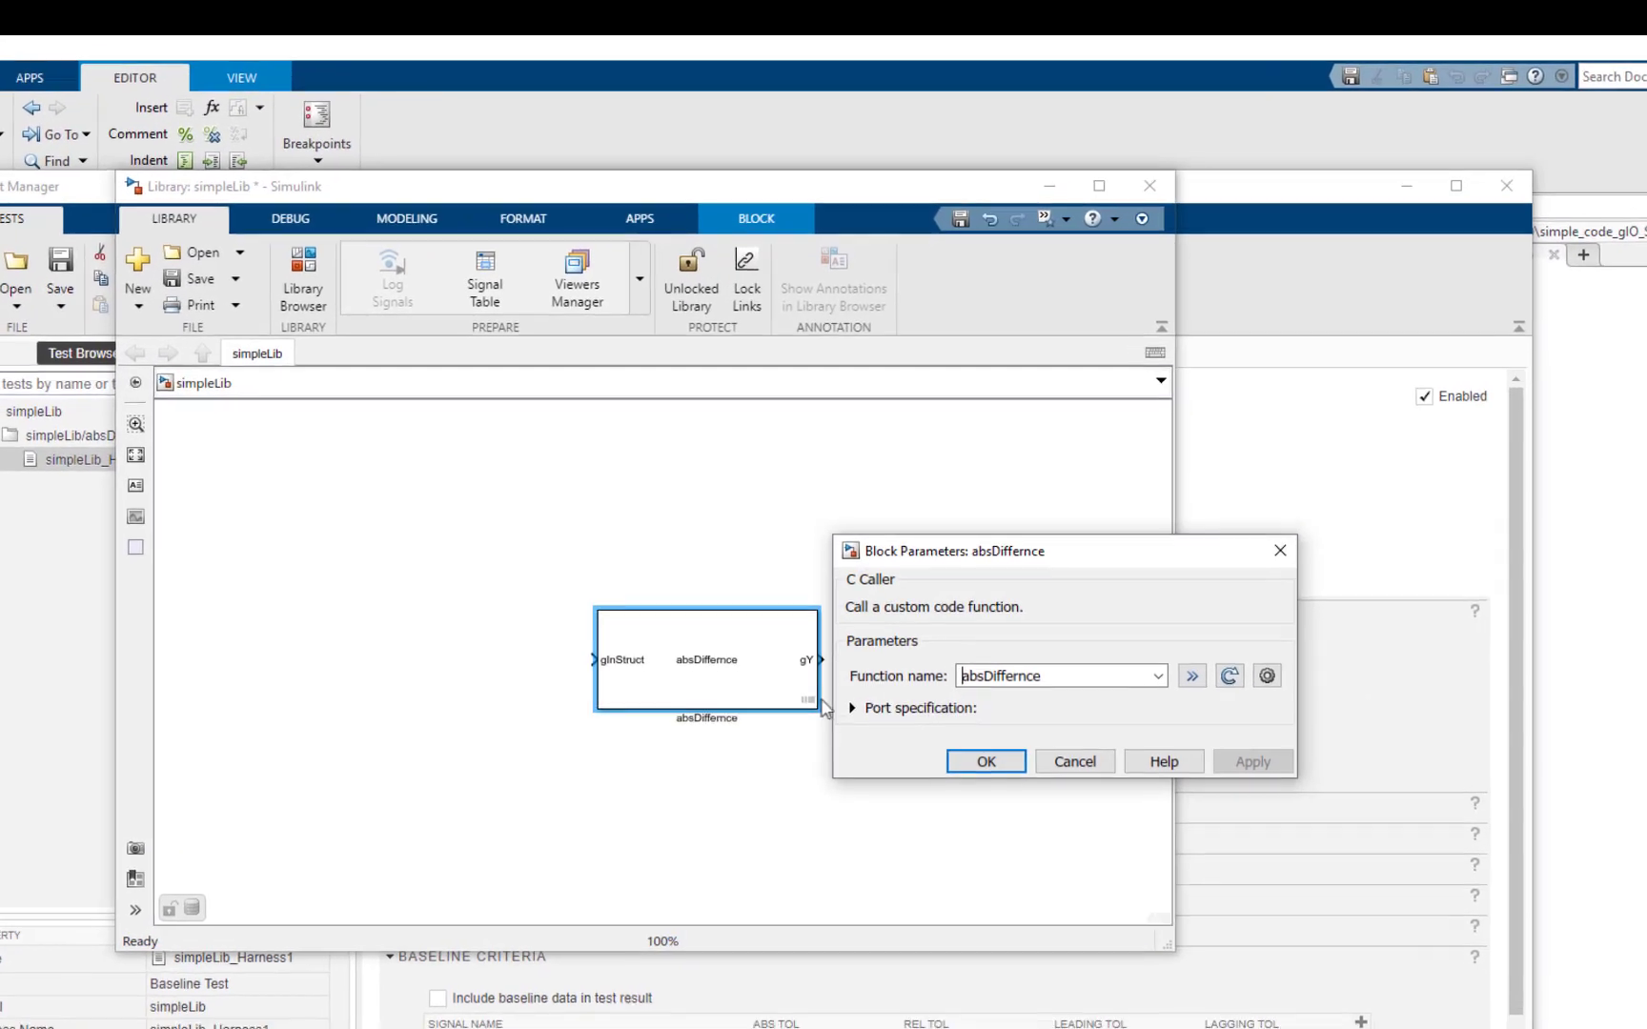
pyautogui.click(853, 708)
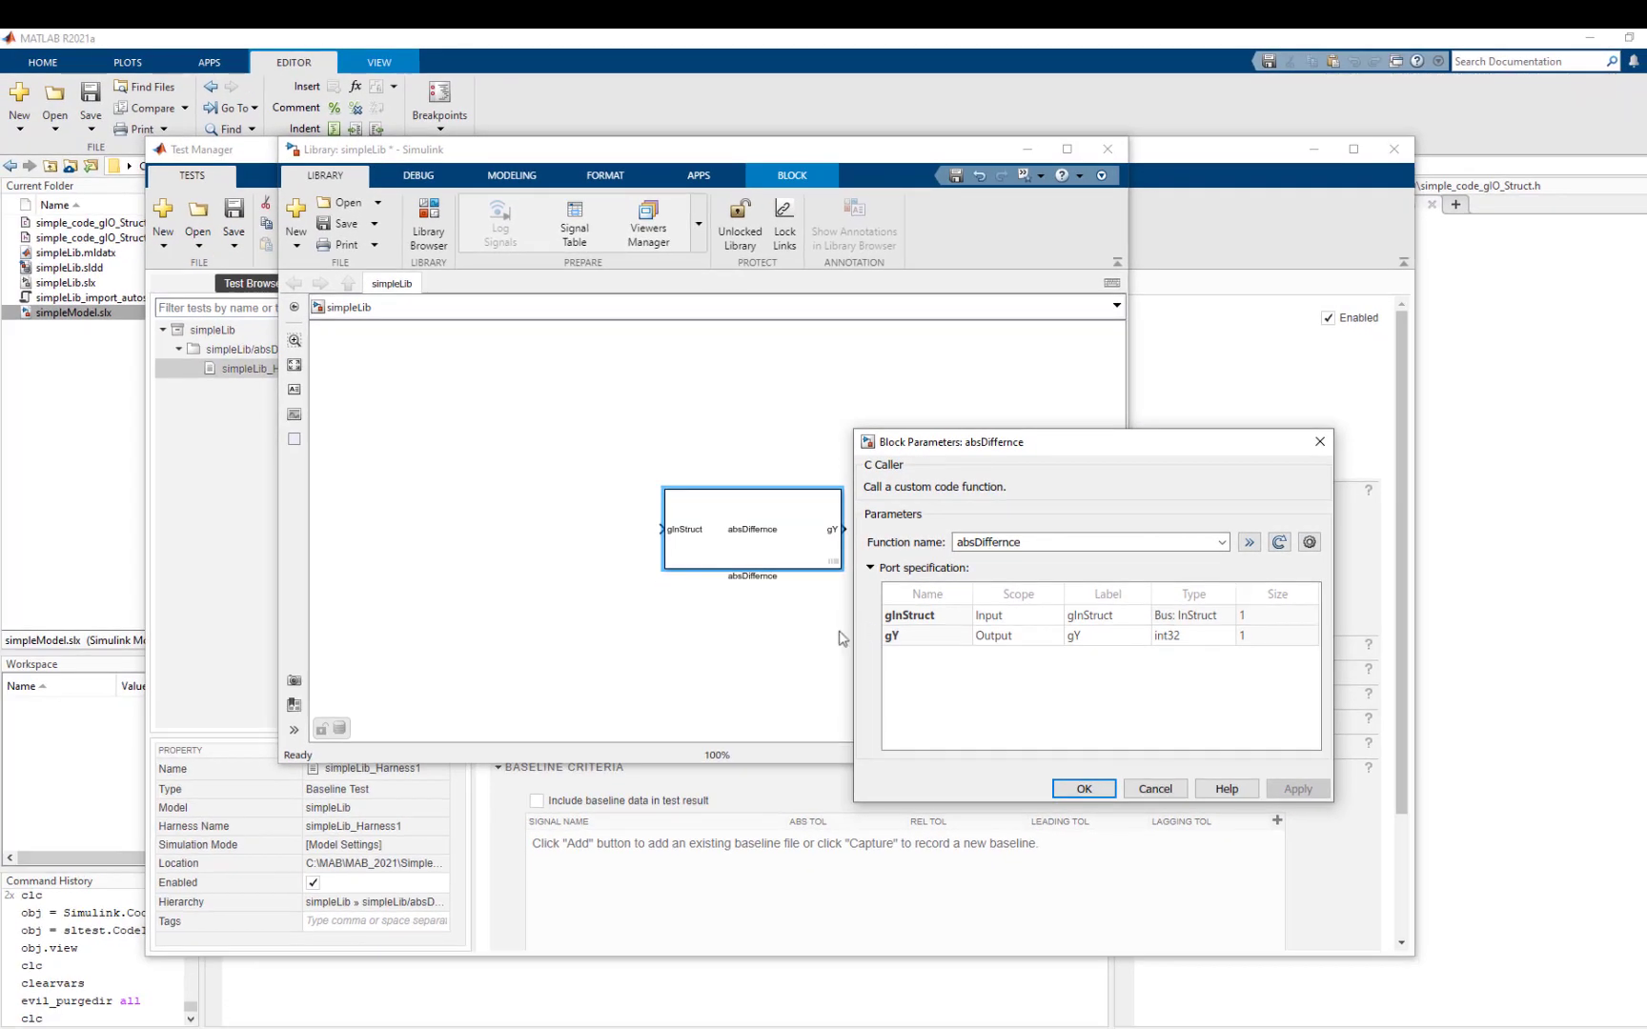
# - Check in Model Explorer that simpleLib's Design Data contains InStruct, then return to the MATLAB desktop
pyautogui.click(340, 731)
pyautogui.click(362, 717)
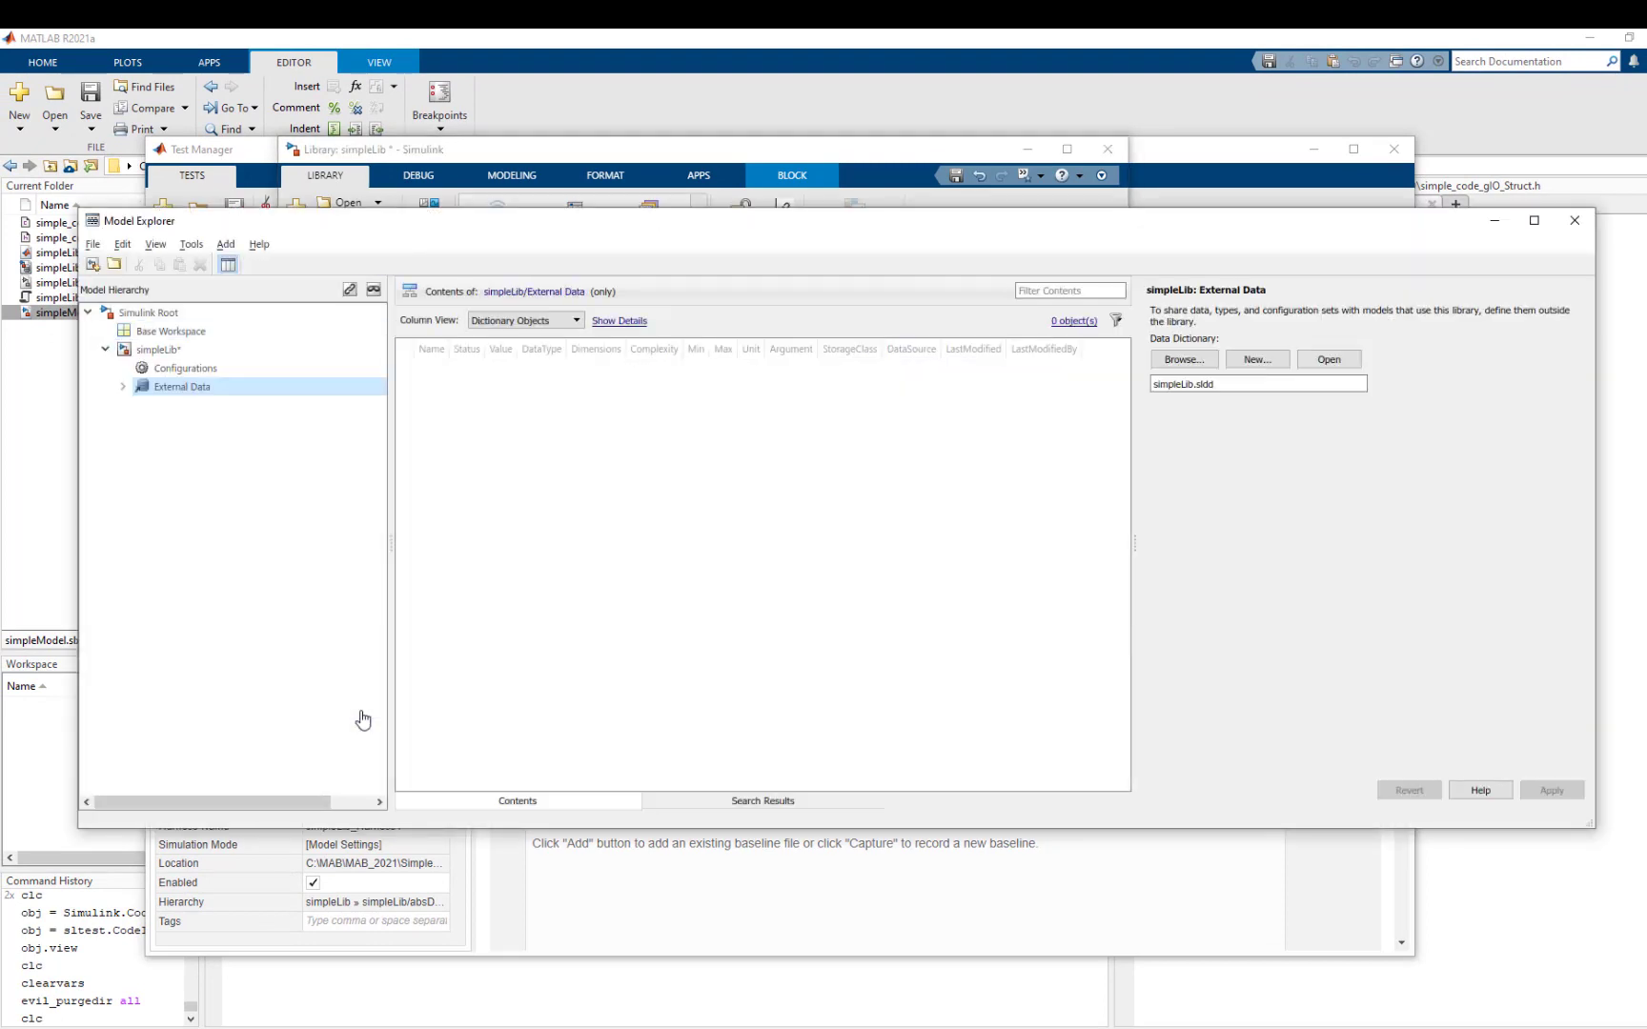
pyautogui.click(123, 387)
pyautogui.click(185, 405)
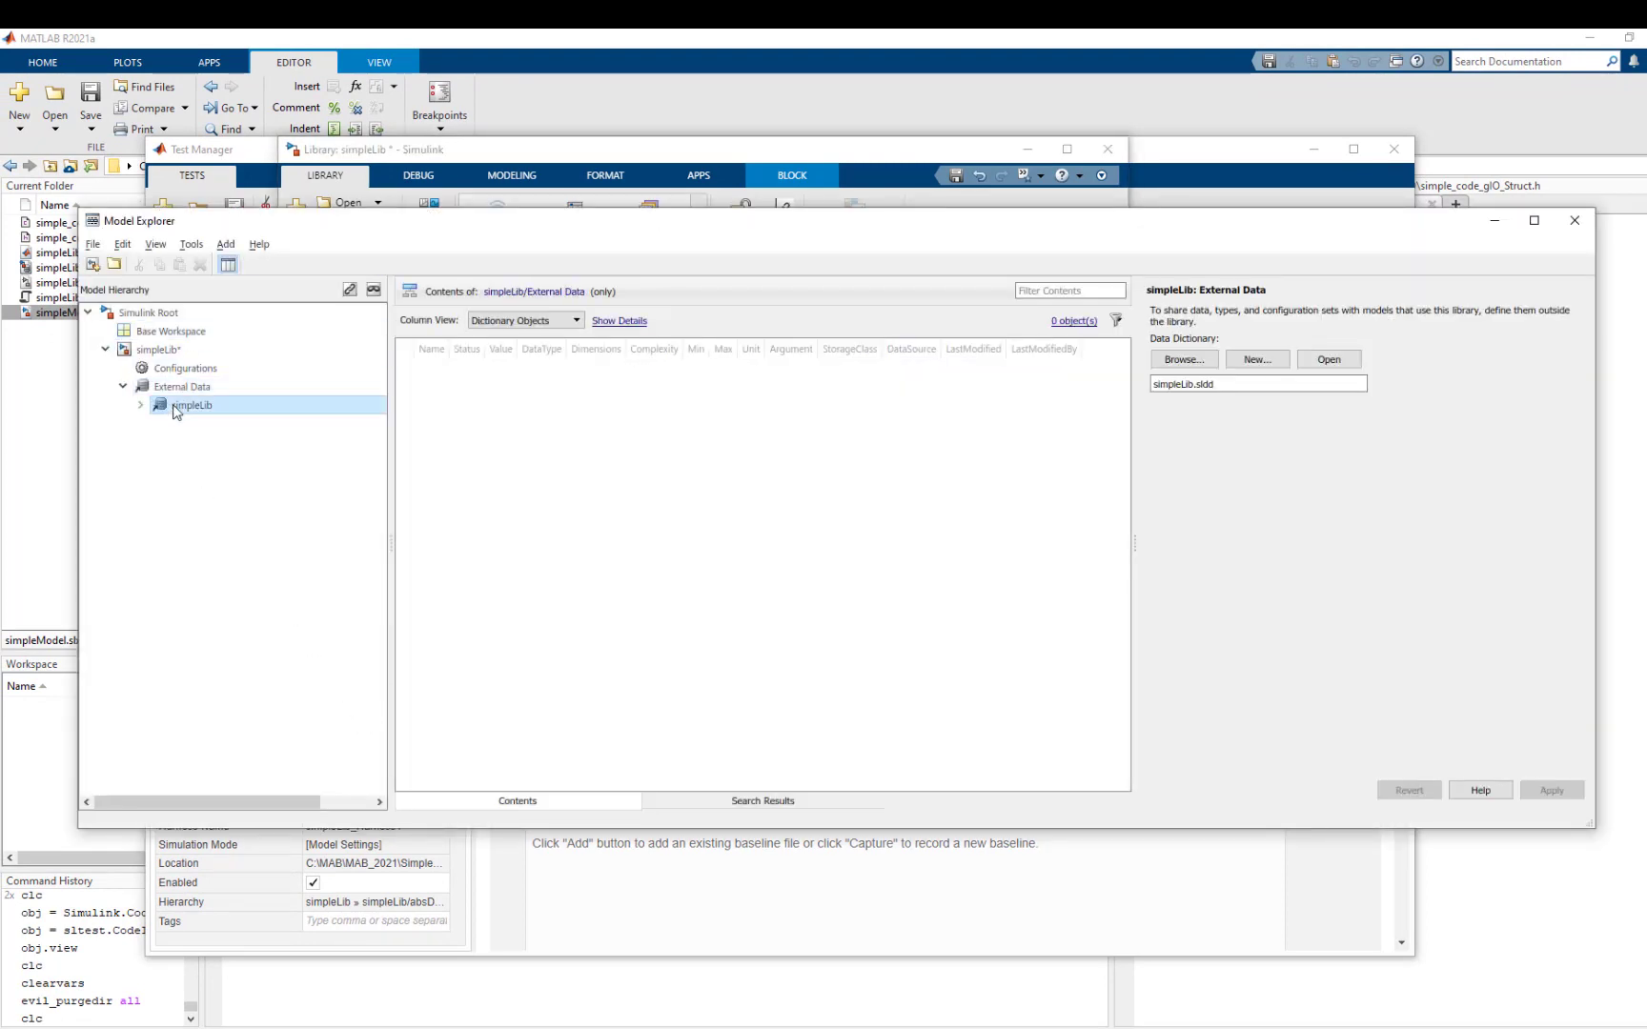
pyautogui.click(142, 405)
pyautogui.click(198, 425)
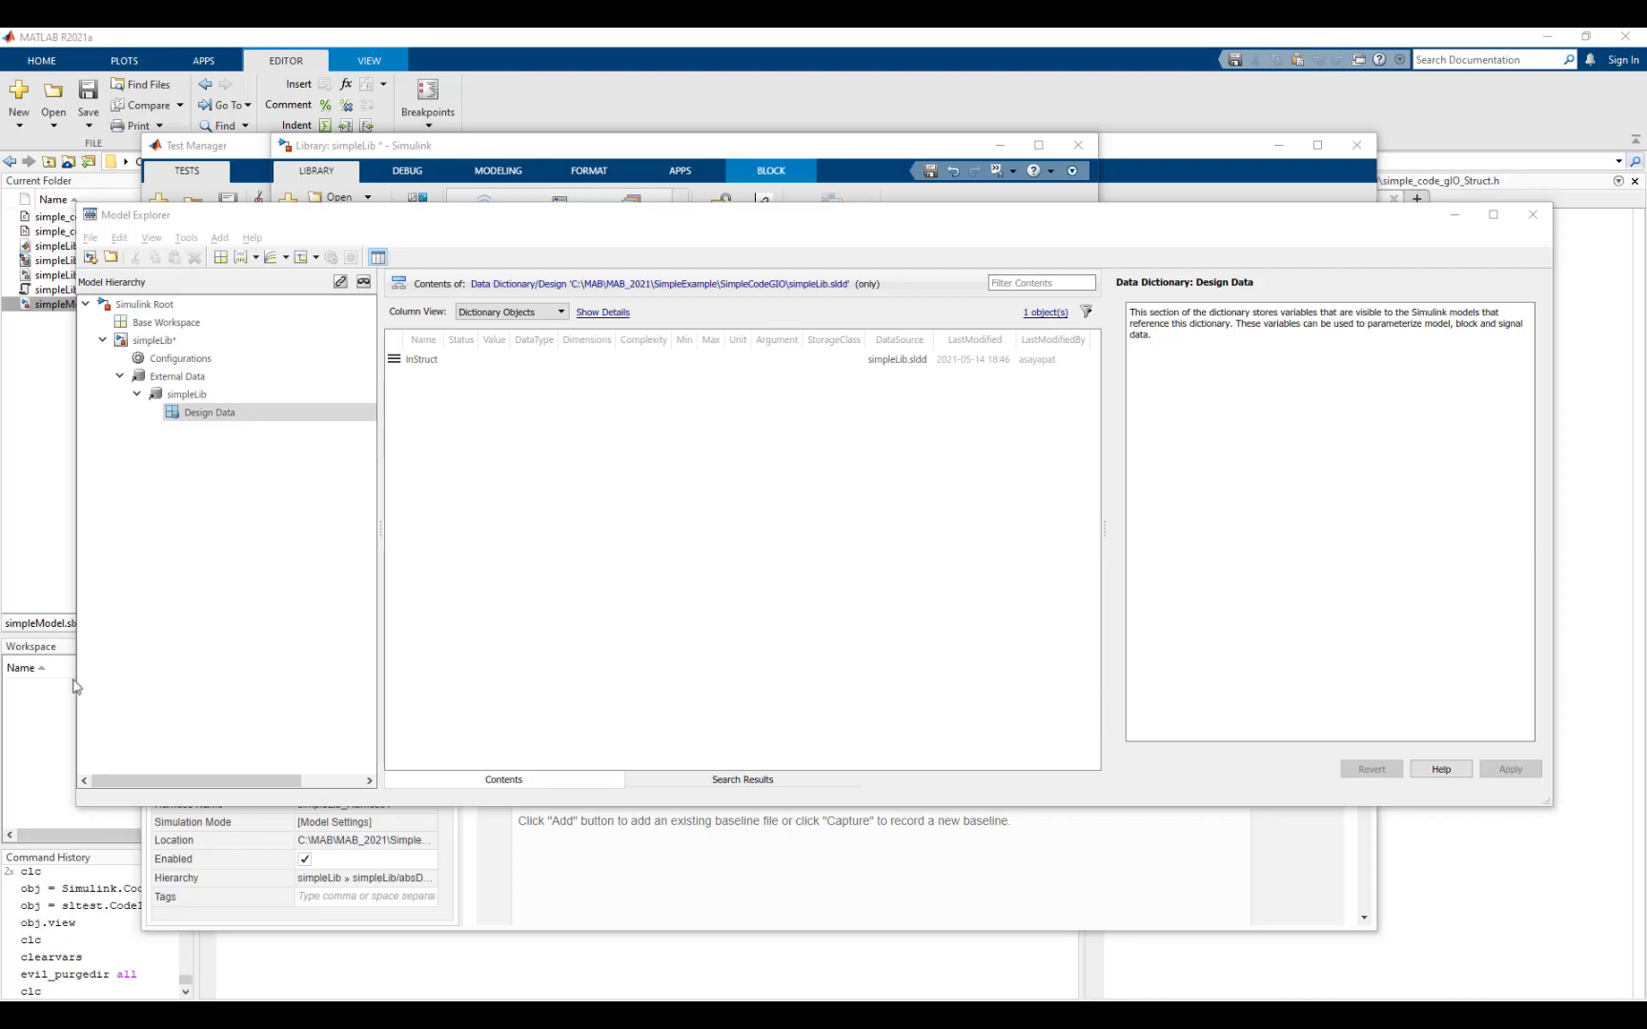
pyautogui.click(40, 718)
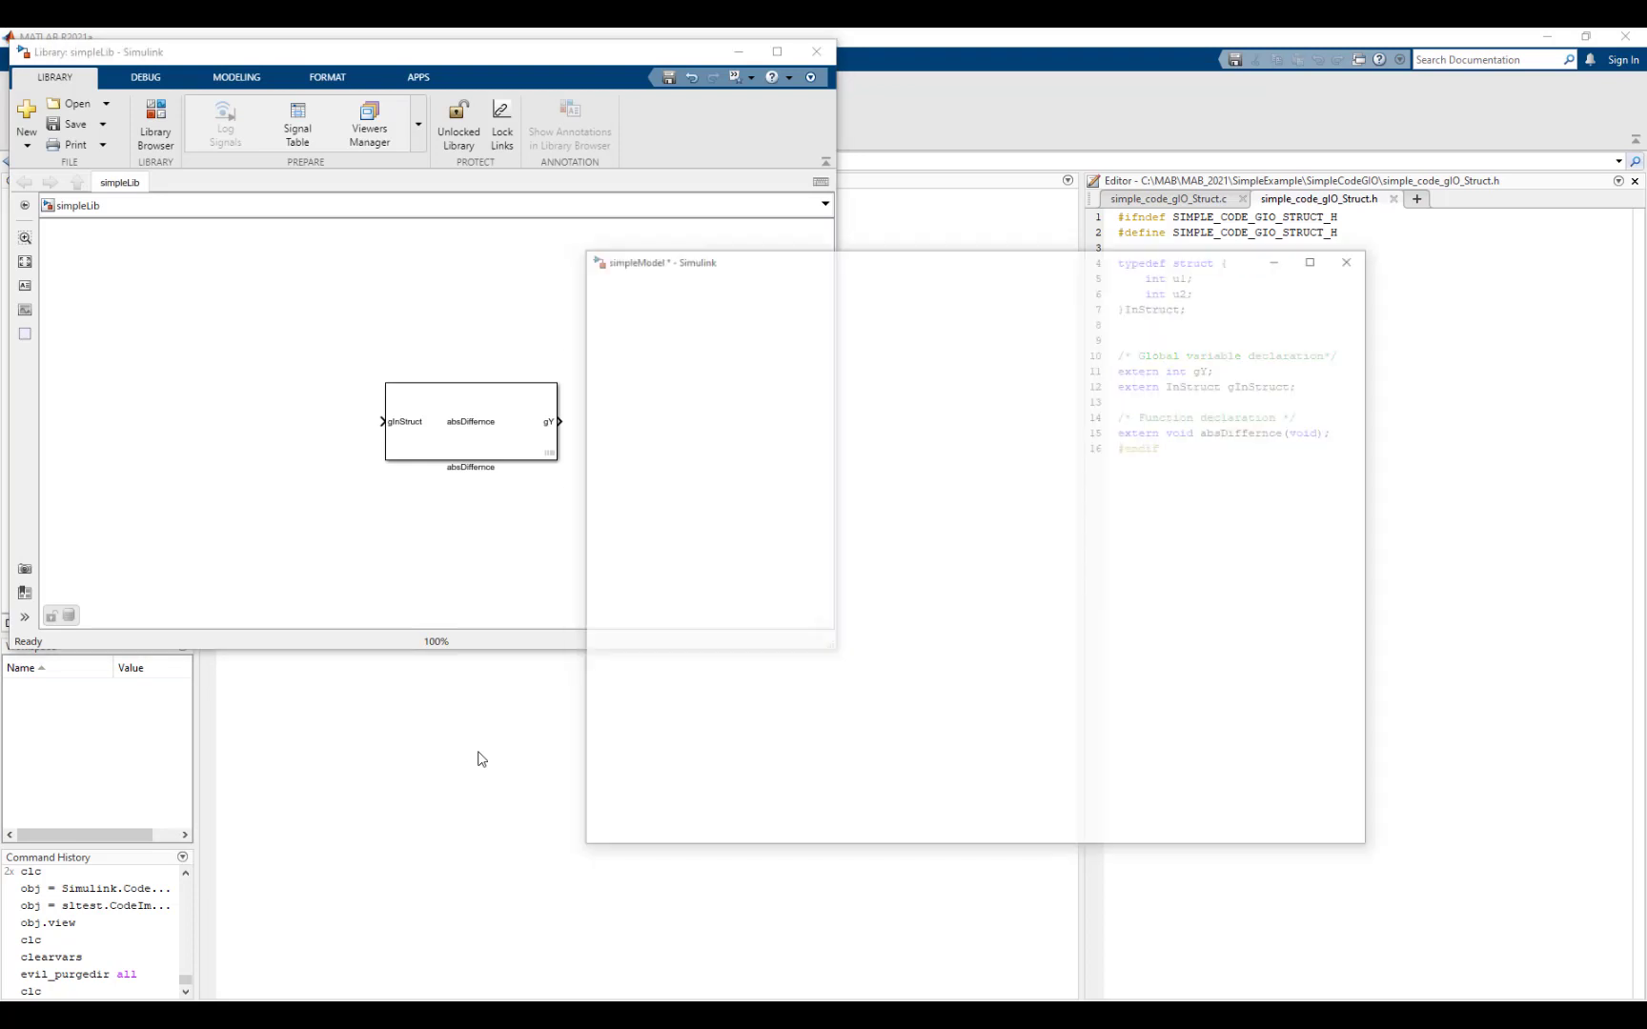
# - Drag absDiffernce from simpleLib into simpleModel between the Mux and display, then run the model
pyautogui.click(464, 429)
pyautogui.moveTo(471, 431); pyautogui.dragTo(1043, 534)
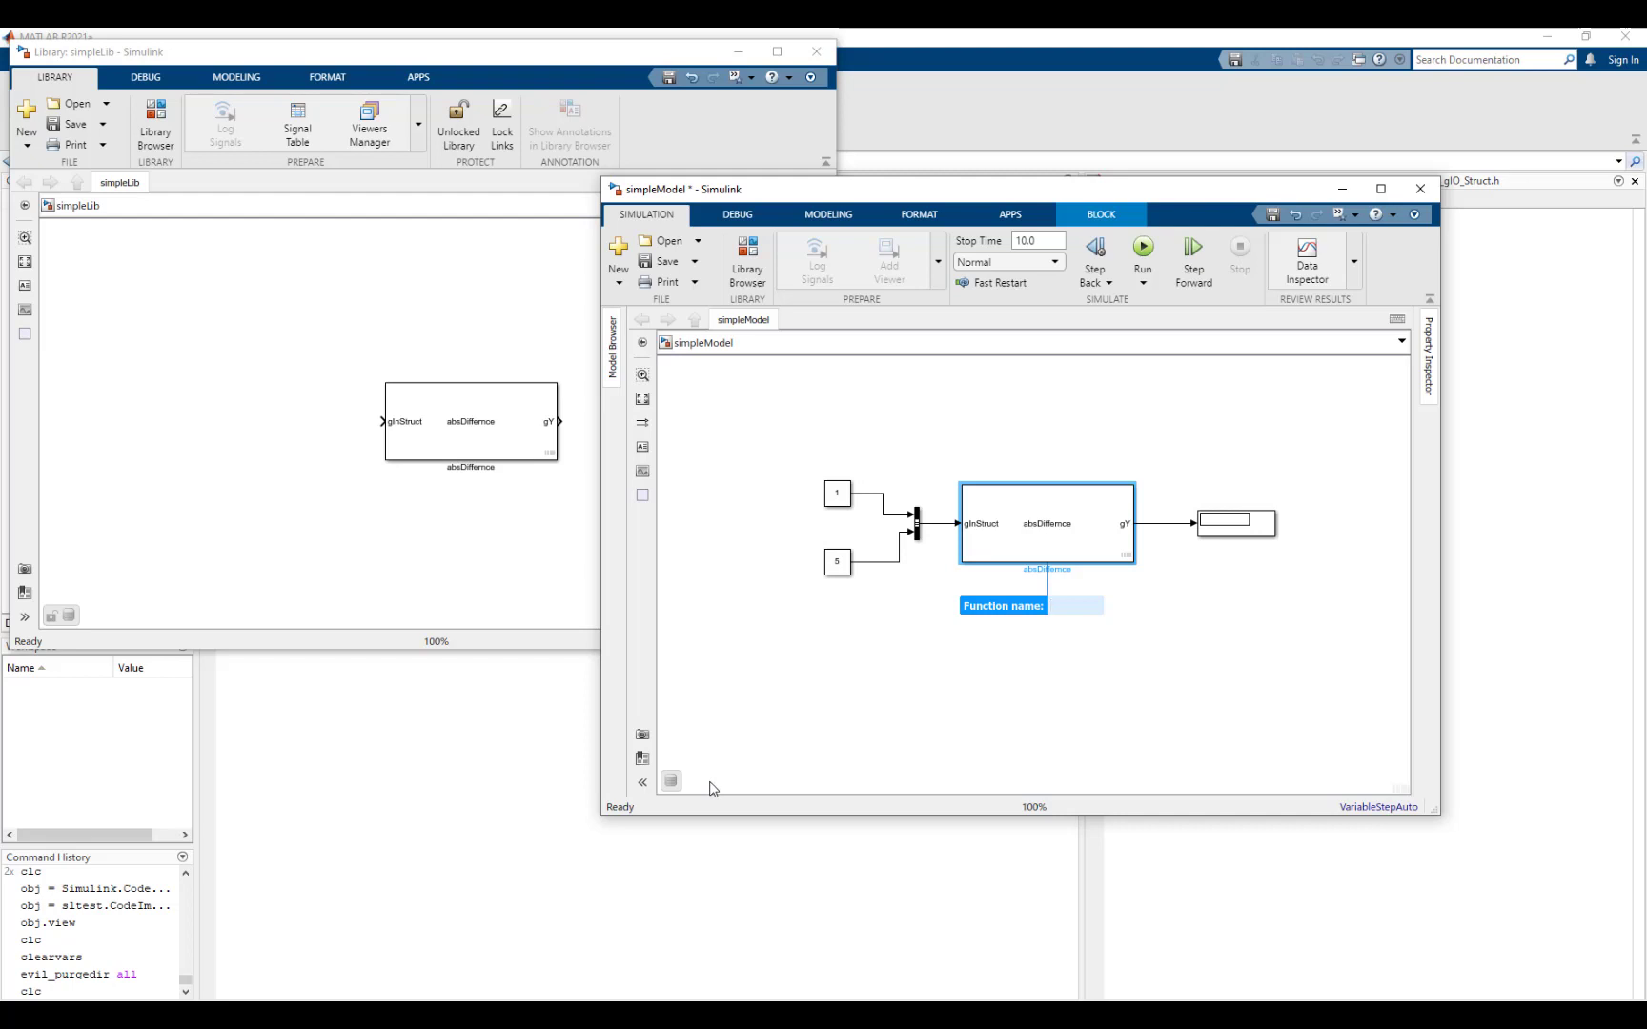
pyautogui.click(1142, 250)
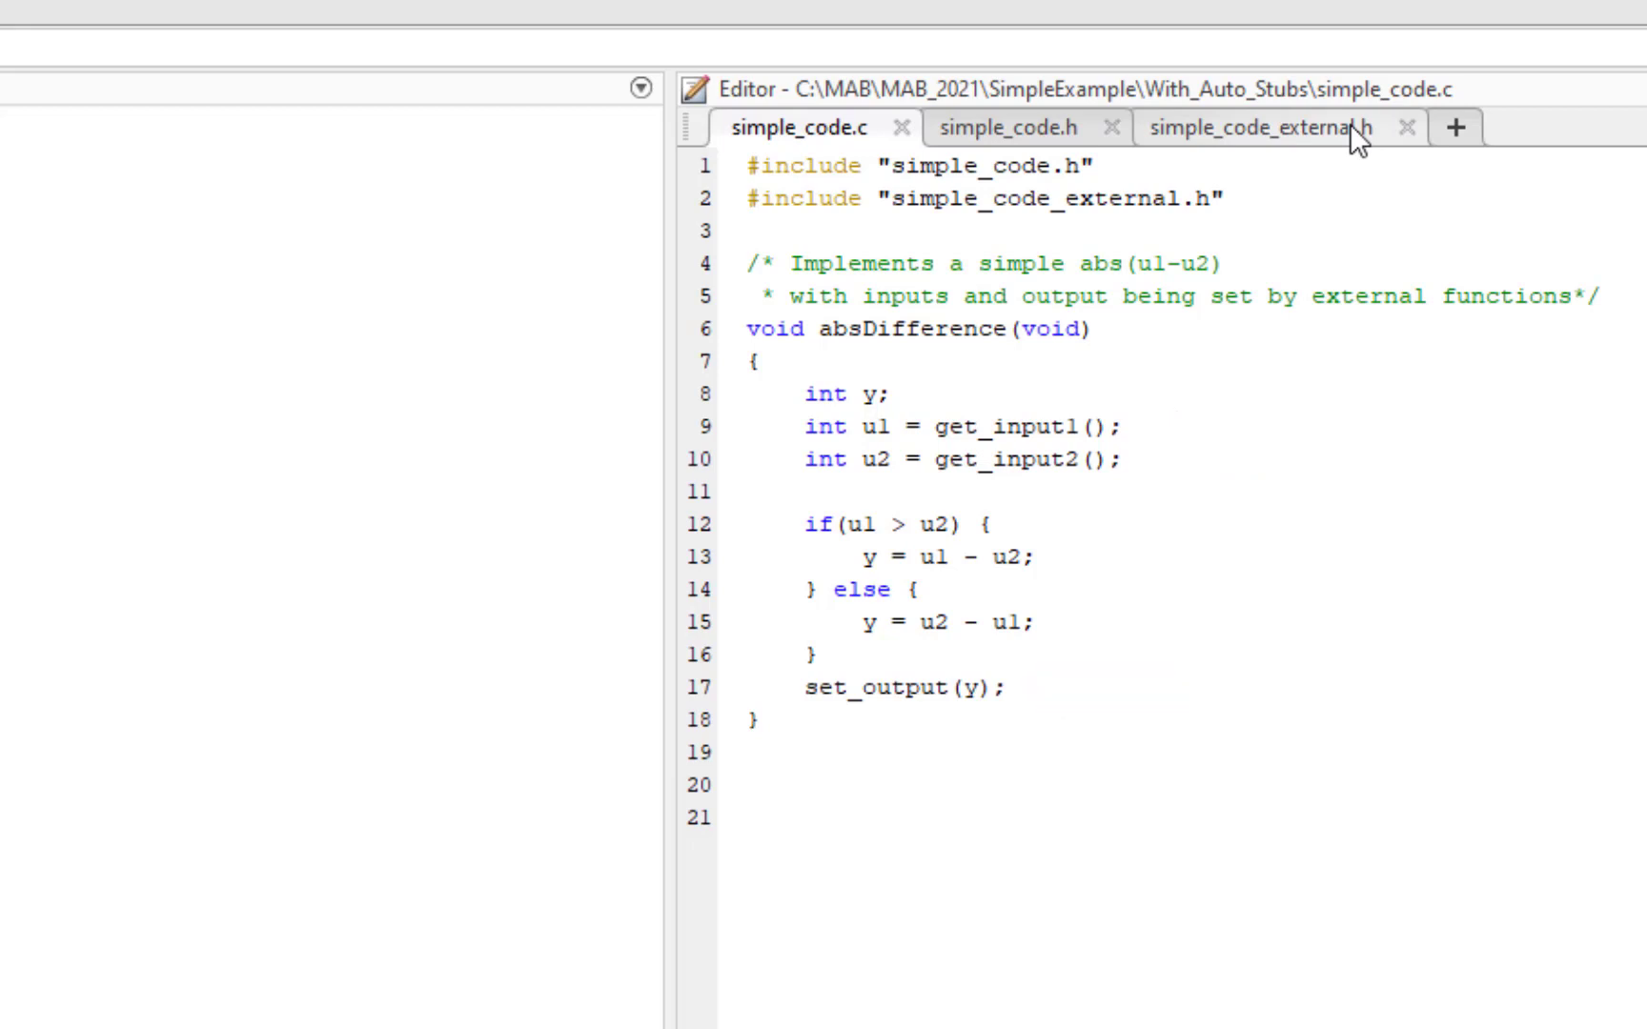
# - Show the extern stub declarations in the With_Auto_Stubs simple_code_external.h header
pyautogui.click(1357, 140)
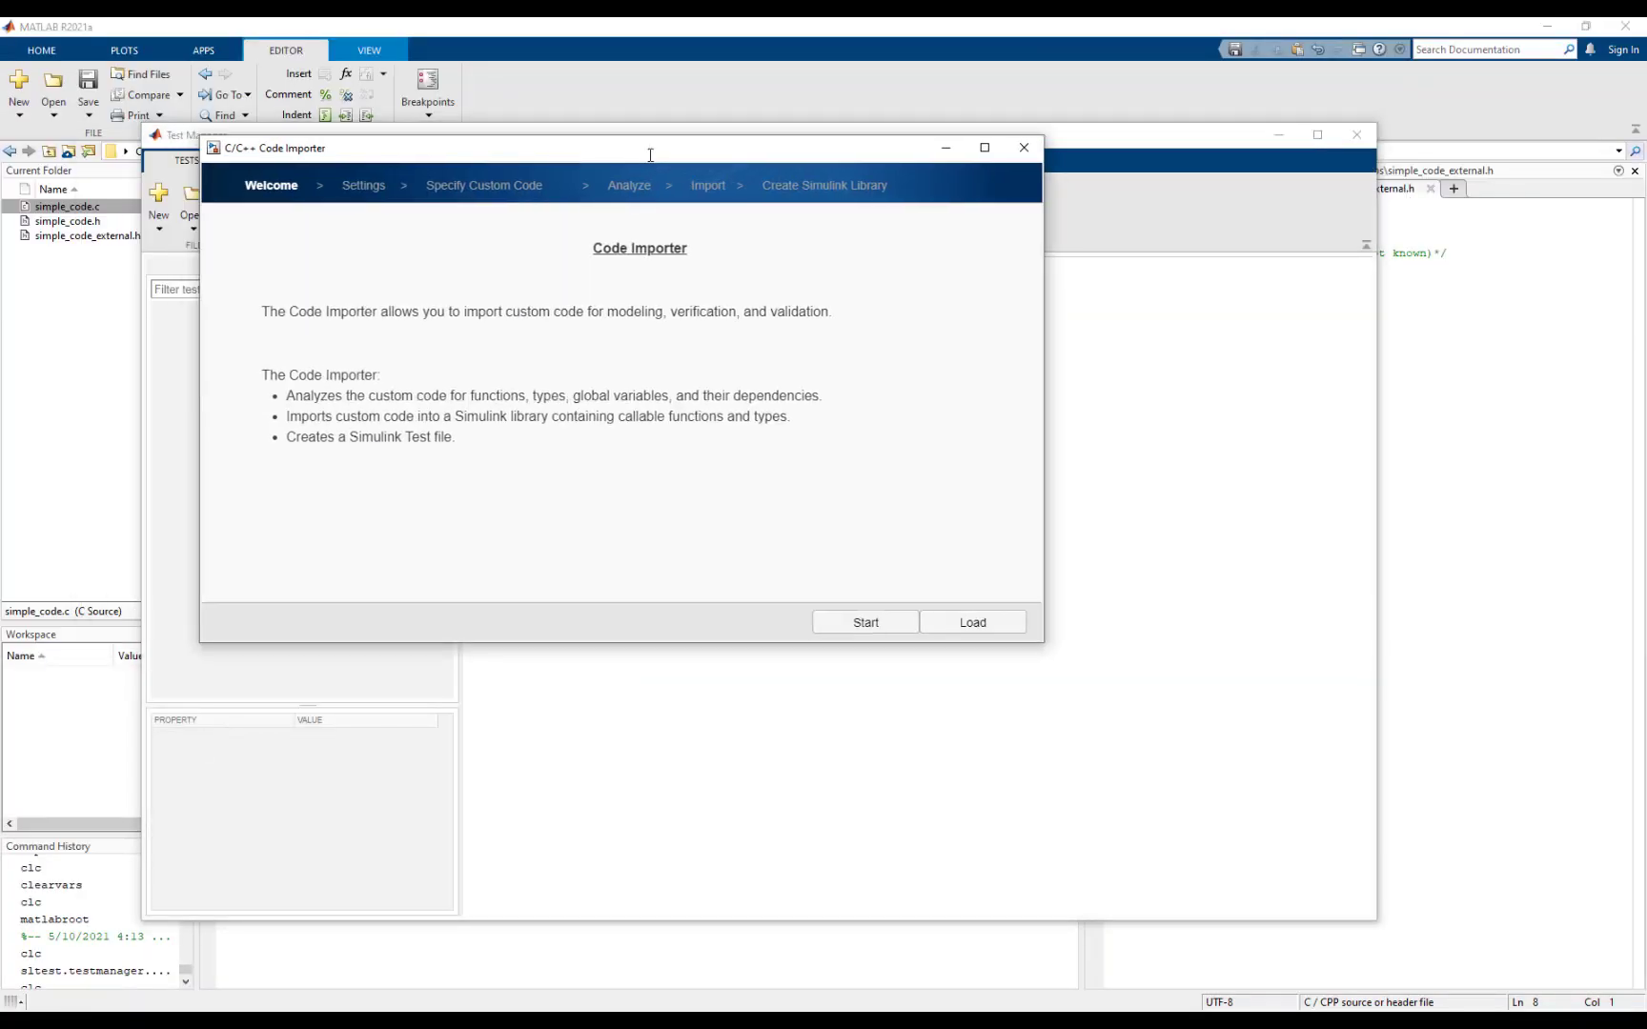
# - Start a C code unit-test import named SimpleLib using simple_code.c as the source file
pyautogui.click(866, 622)
pyautogui.write('SimpleLib')
pyautogui.click(477, 319)
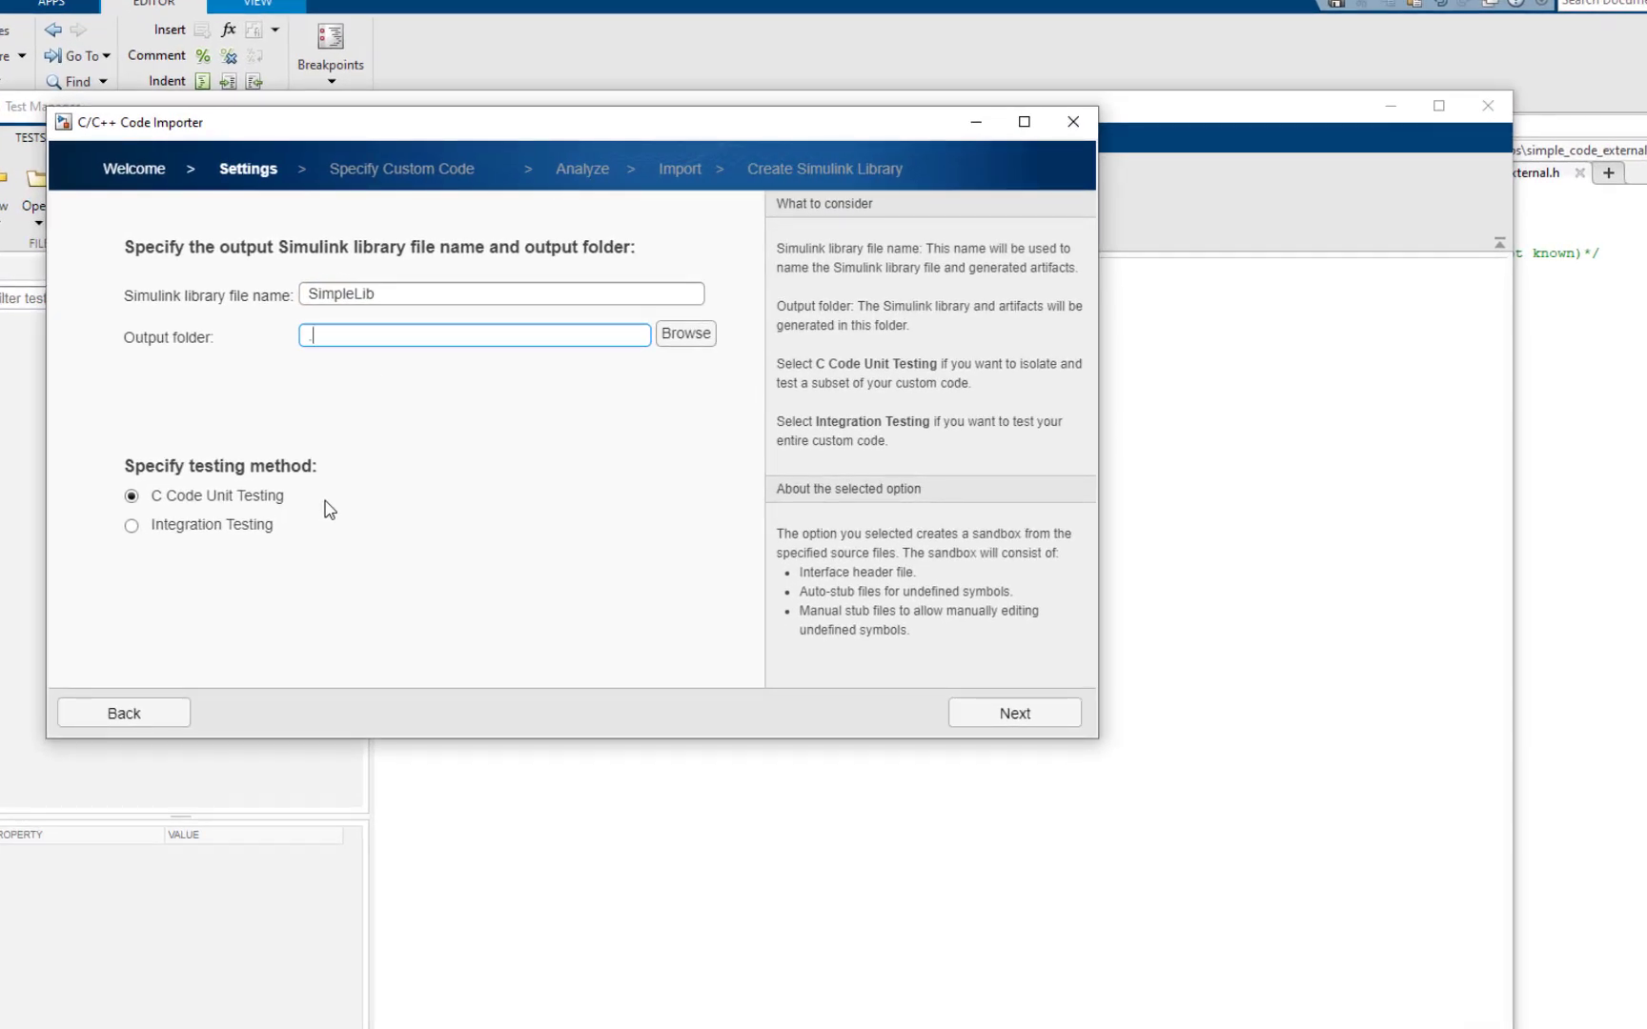
pyautogui.click(1008, 715)
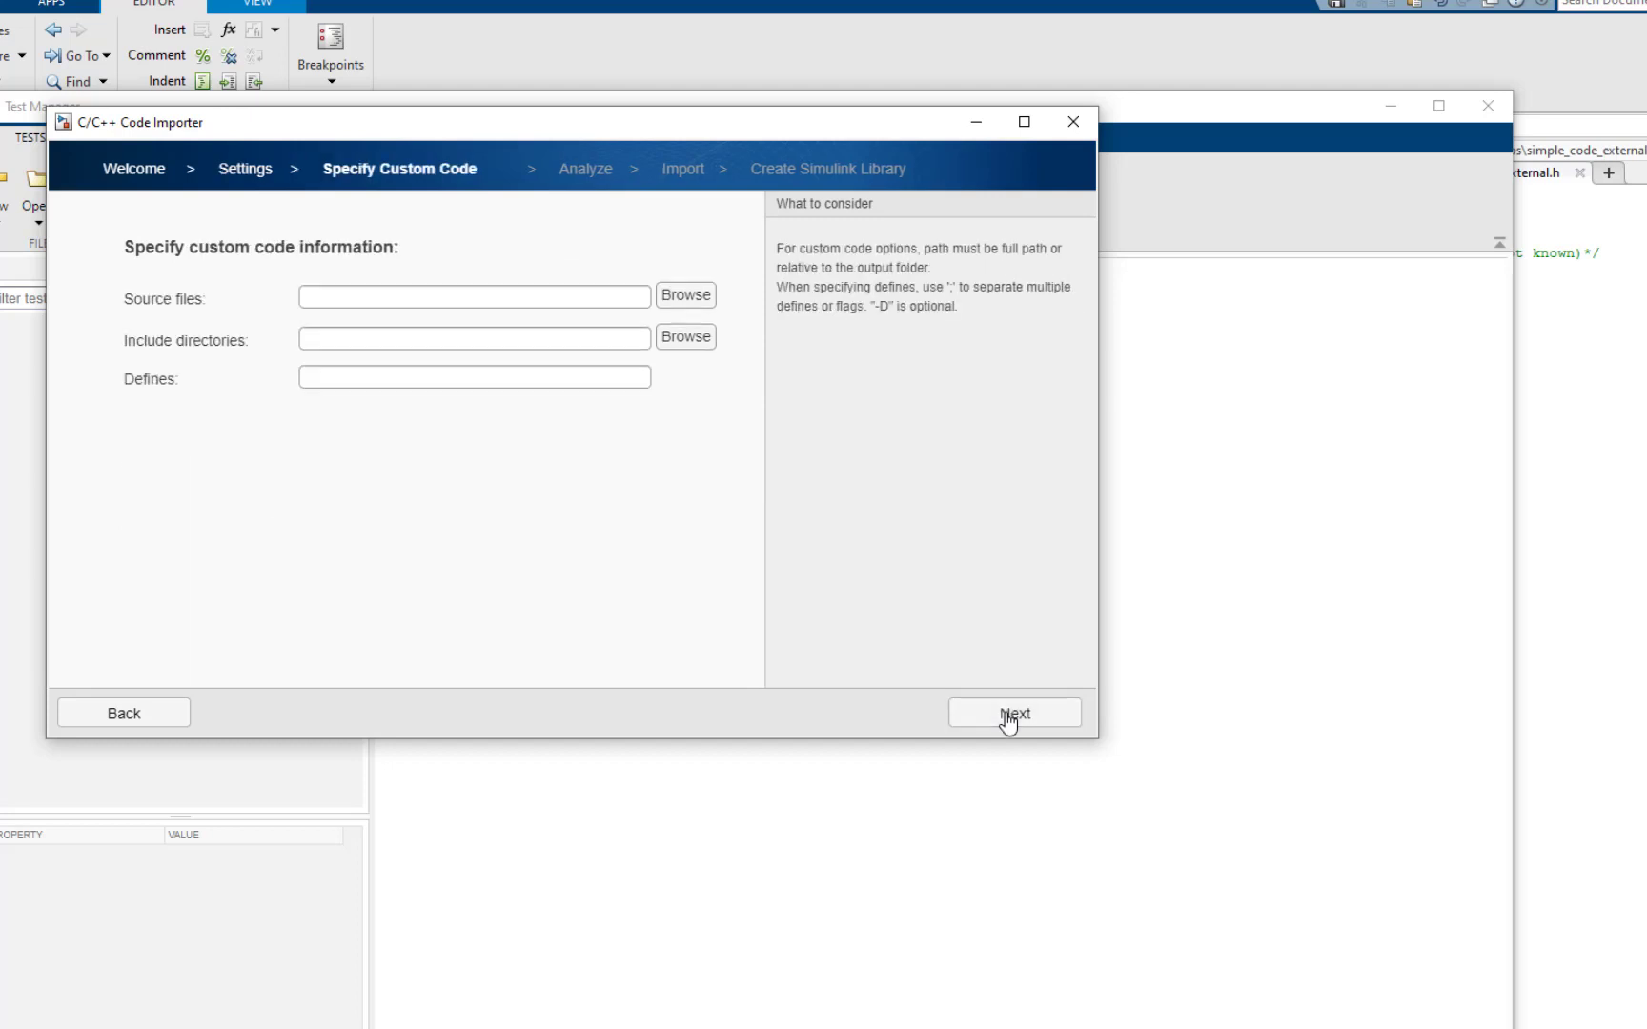
pyautogui.click(682, 296)
pyautogui.click(313, 293)
pyautogui.click(874, 744)
pyautogui.click(1029, 721)
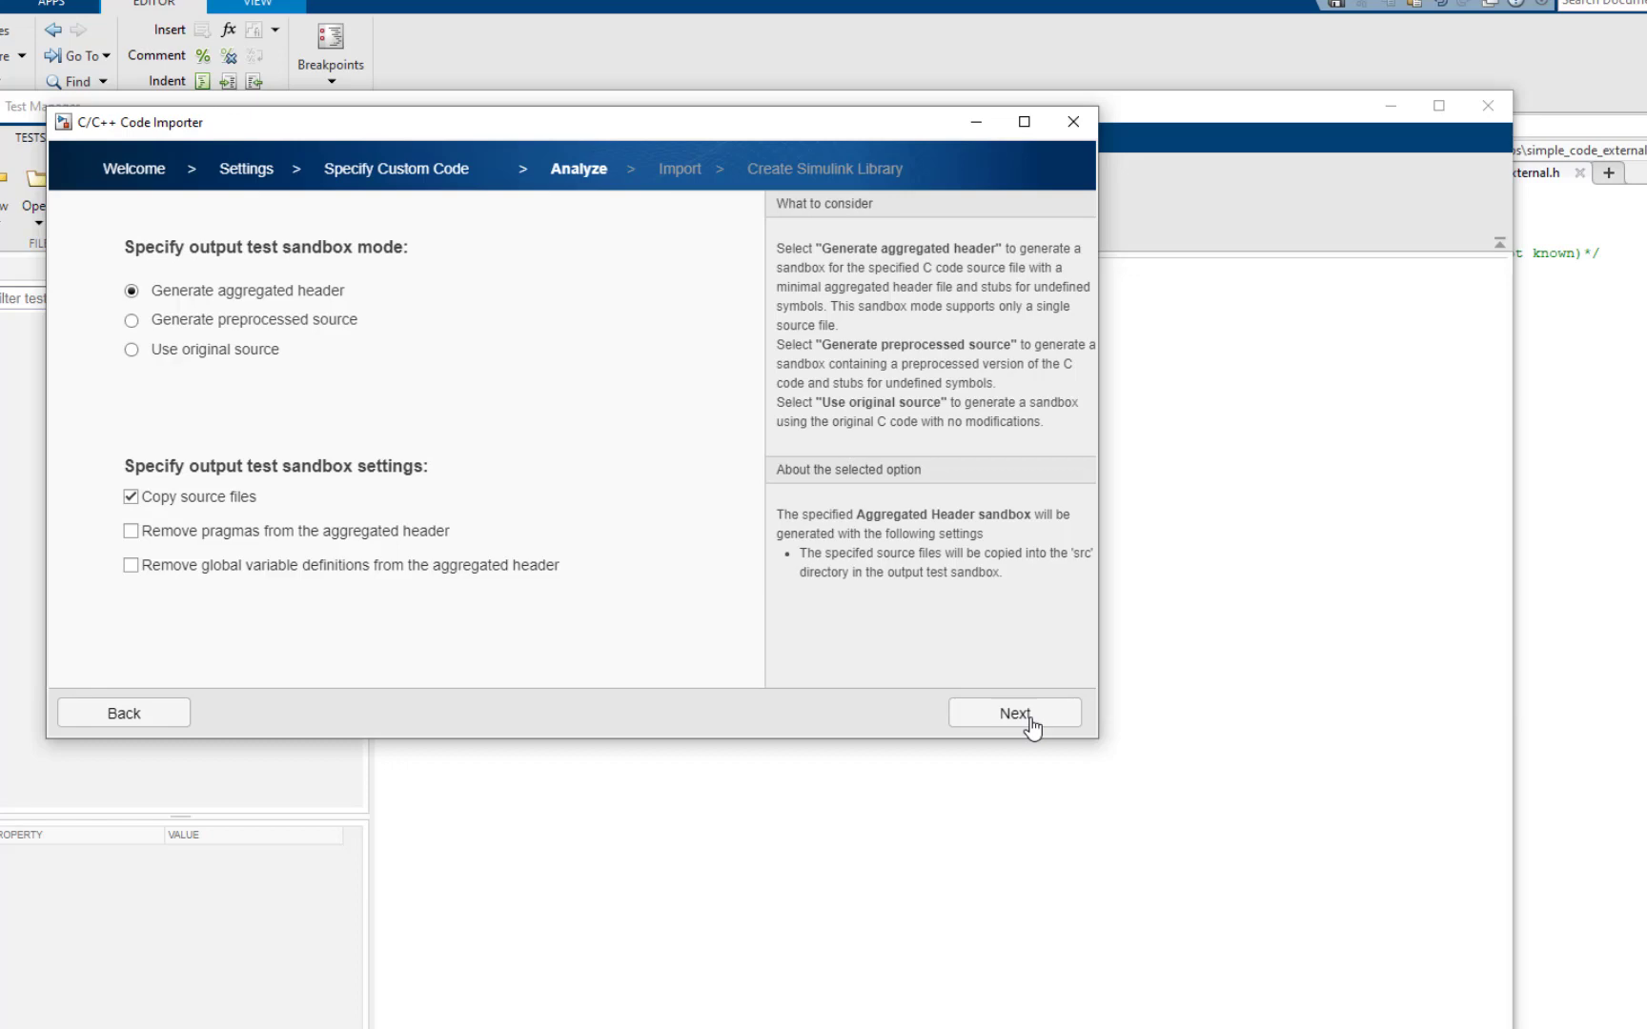
# - Generate the SimpleLib aggregated-header sandbox and inspect include/aggregatedHeader.h
pyautogui.click(1029, 722)
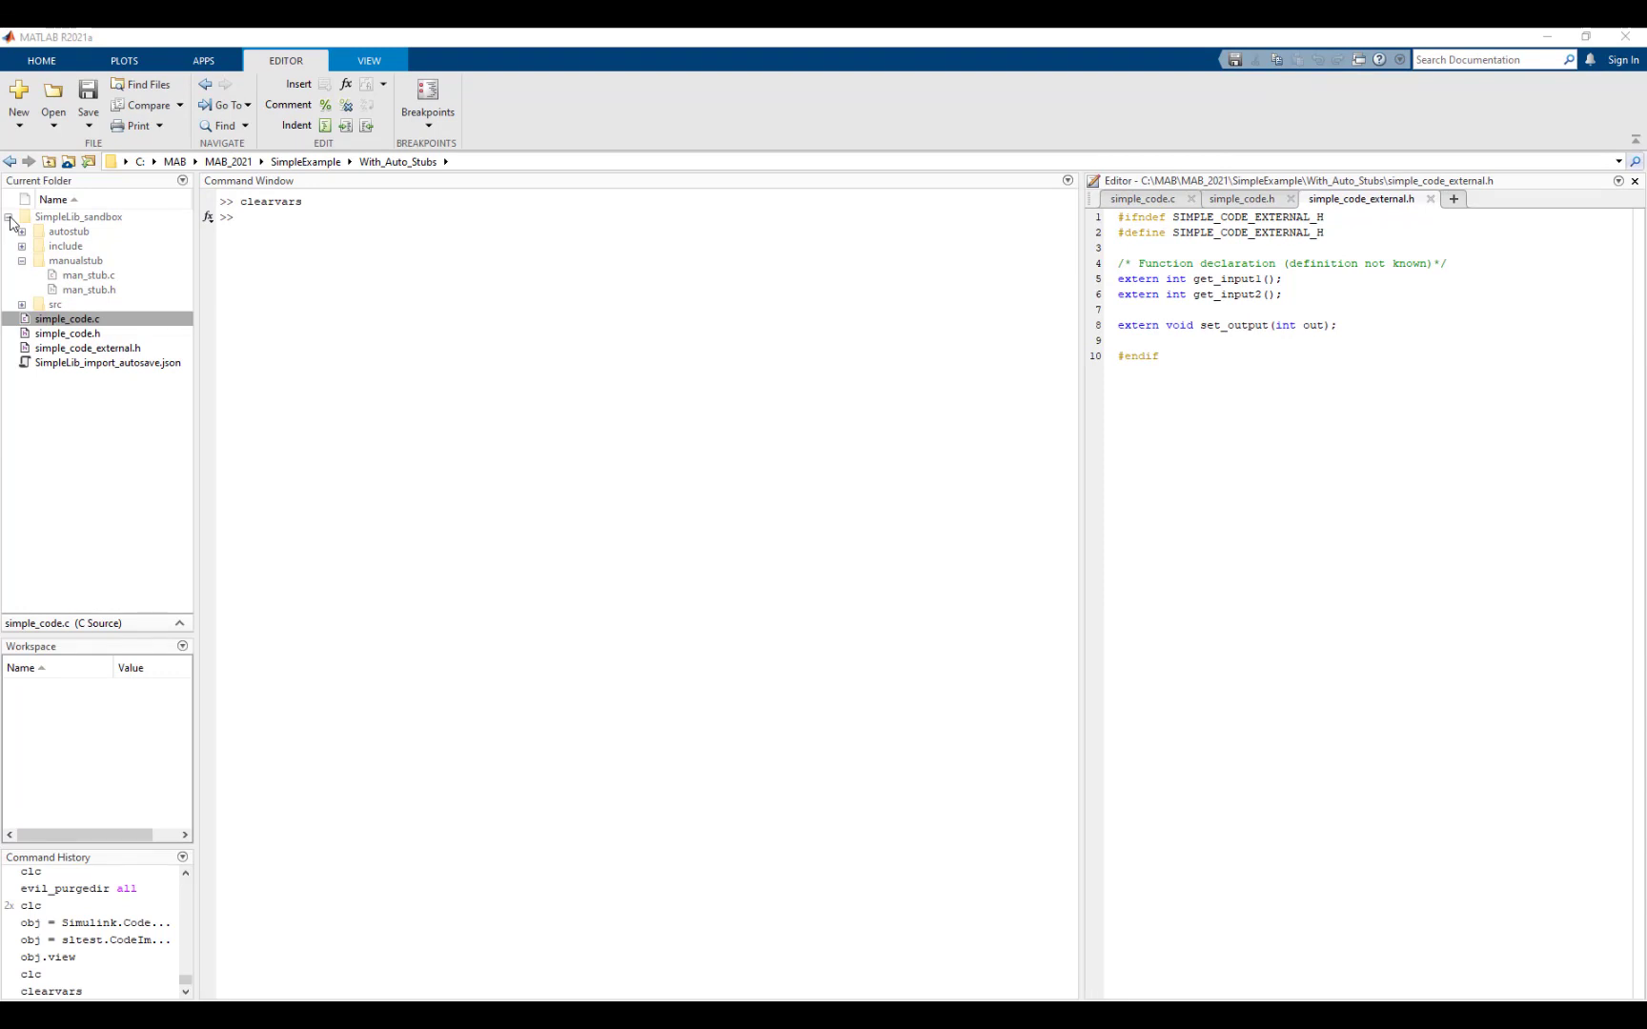
pyautogui.click(23, 247)
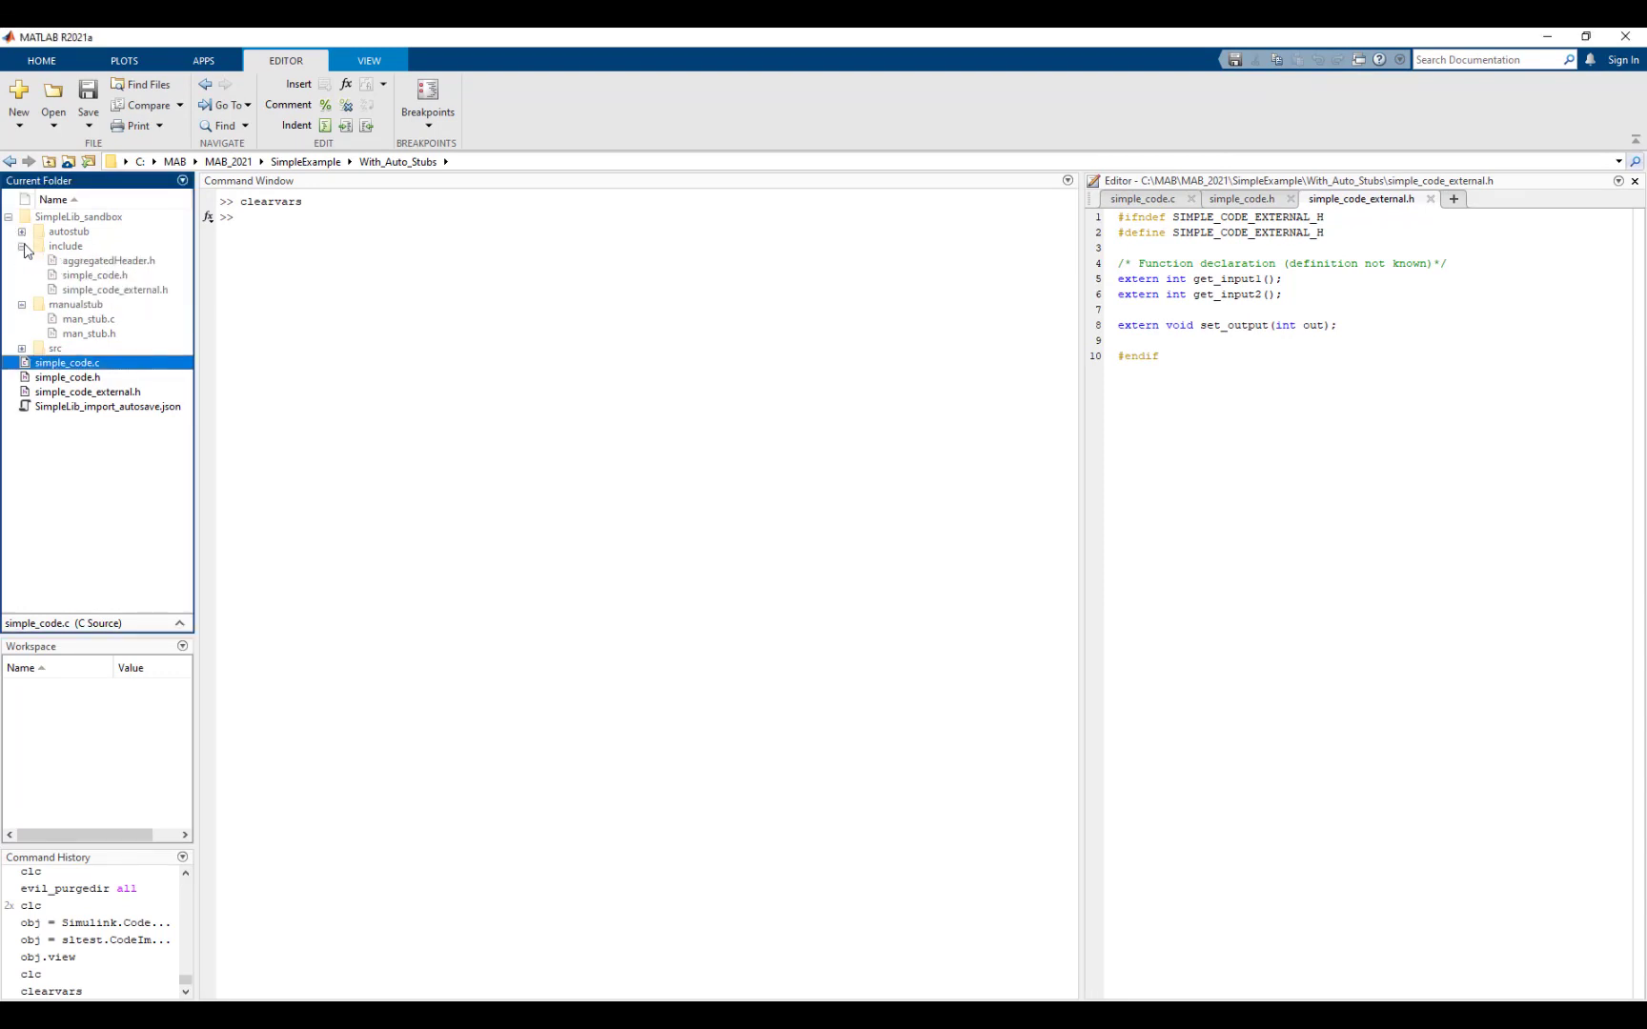
pyautogui.doubleClick(72, 261)
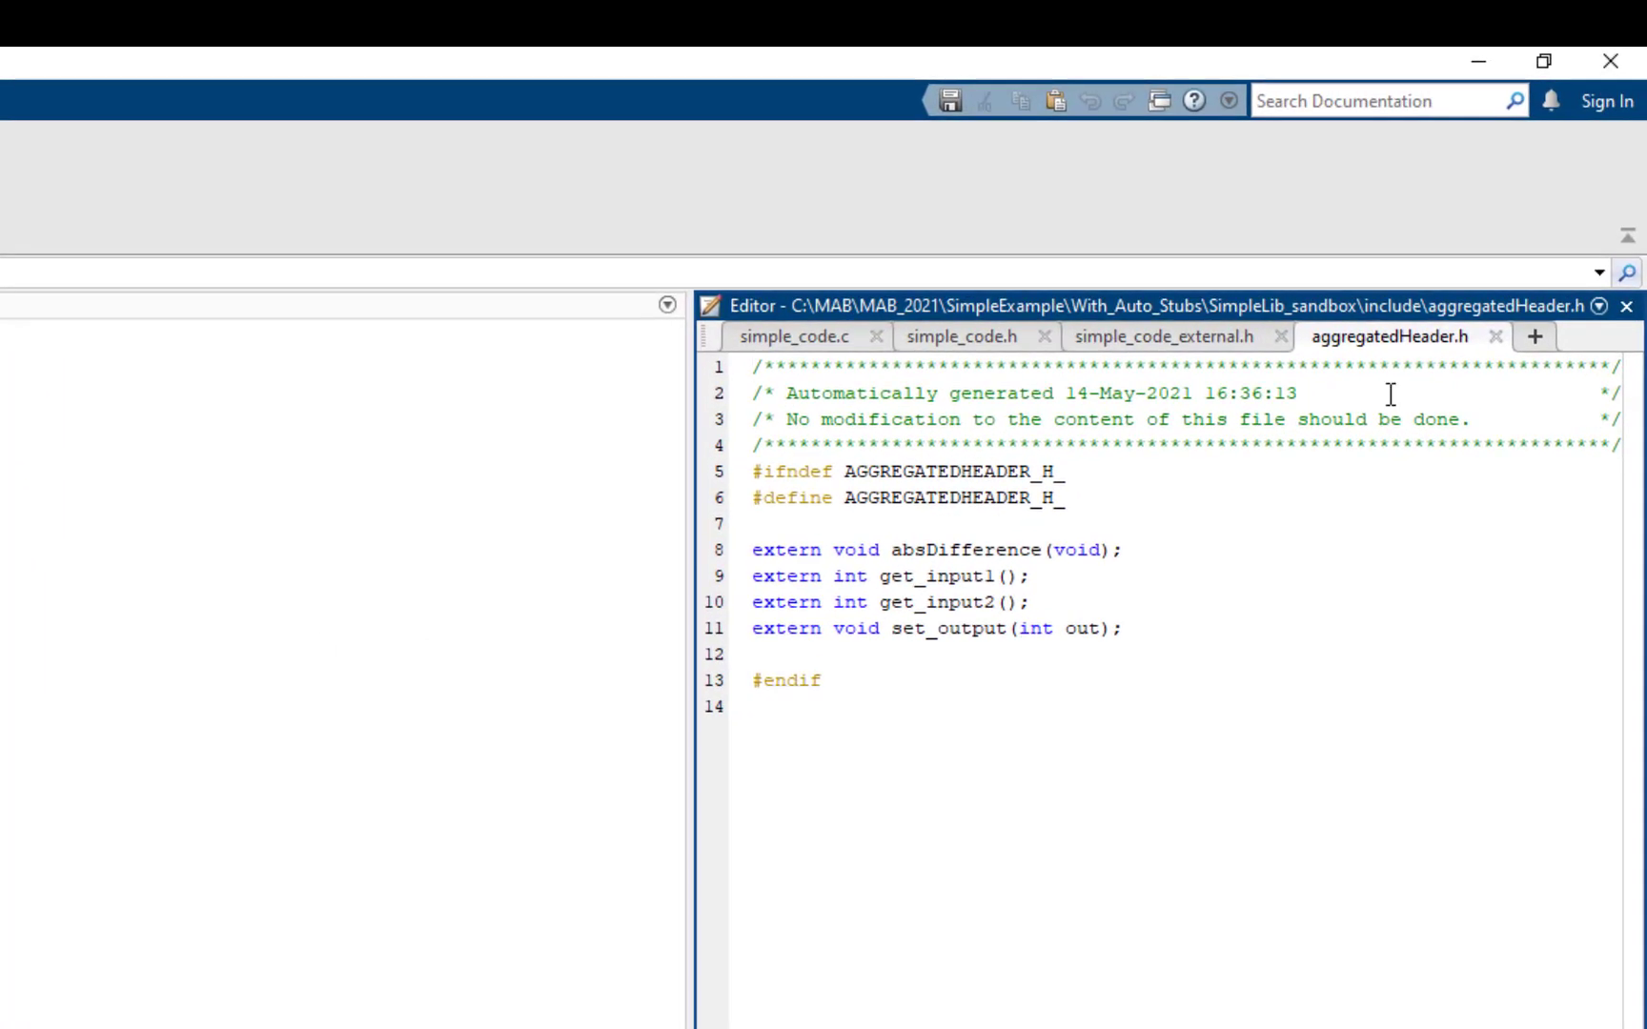
pyautogui.click(1494, 336)
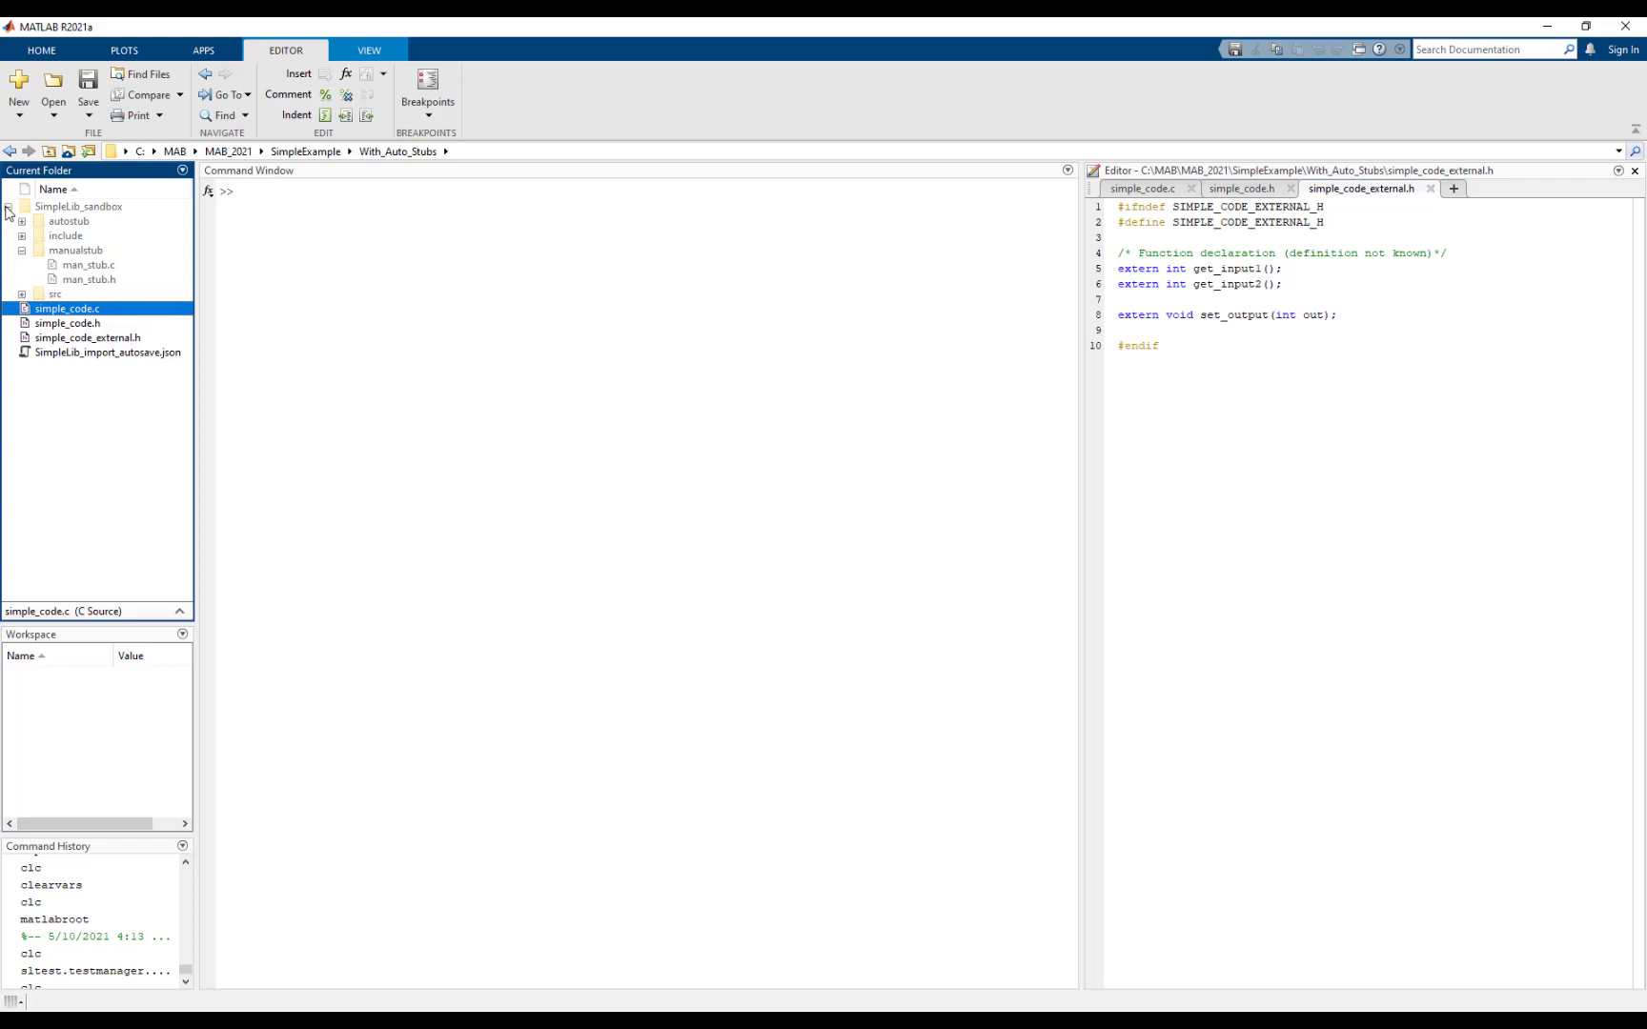
# - Open the sandbox's autostub/auto_stub.c from the Code Importer's Auto stub source link
pyautogui.hotkey('alt', 'Tab')
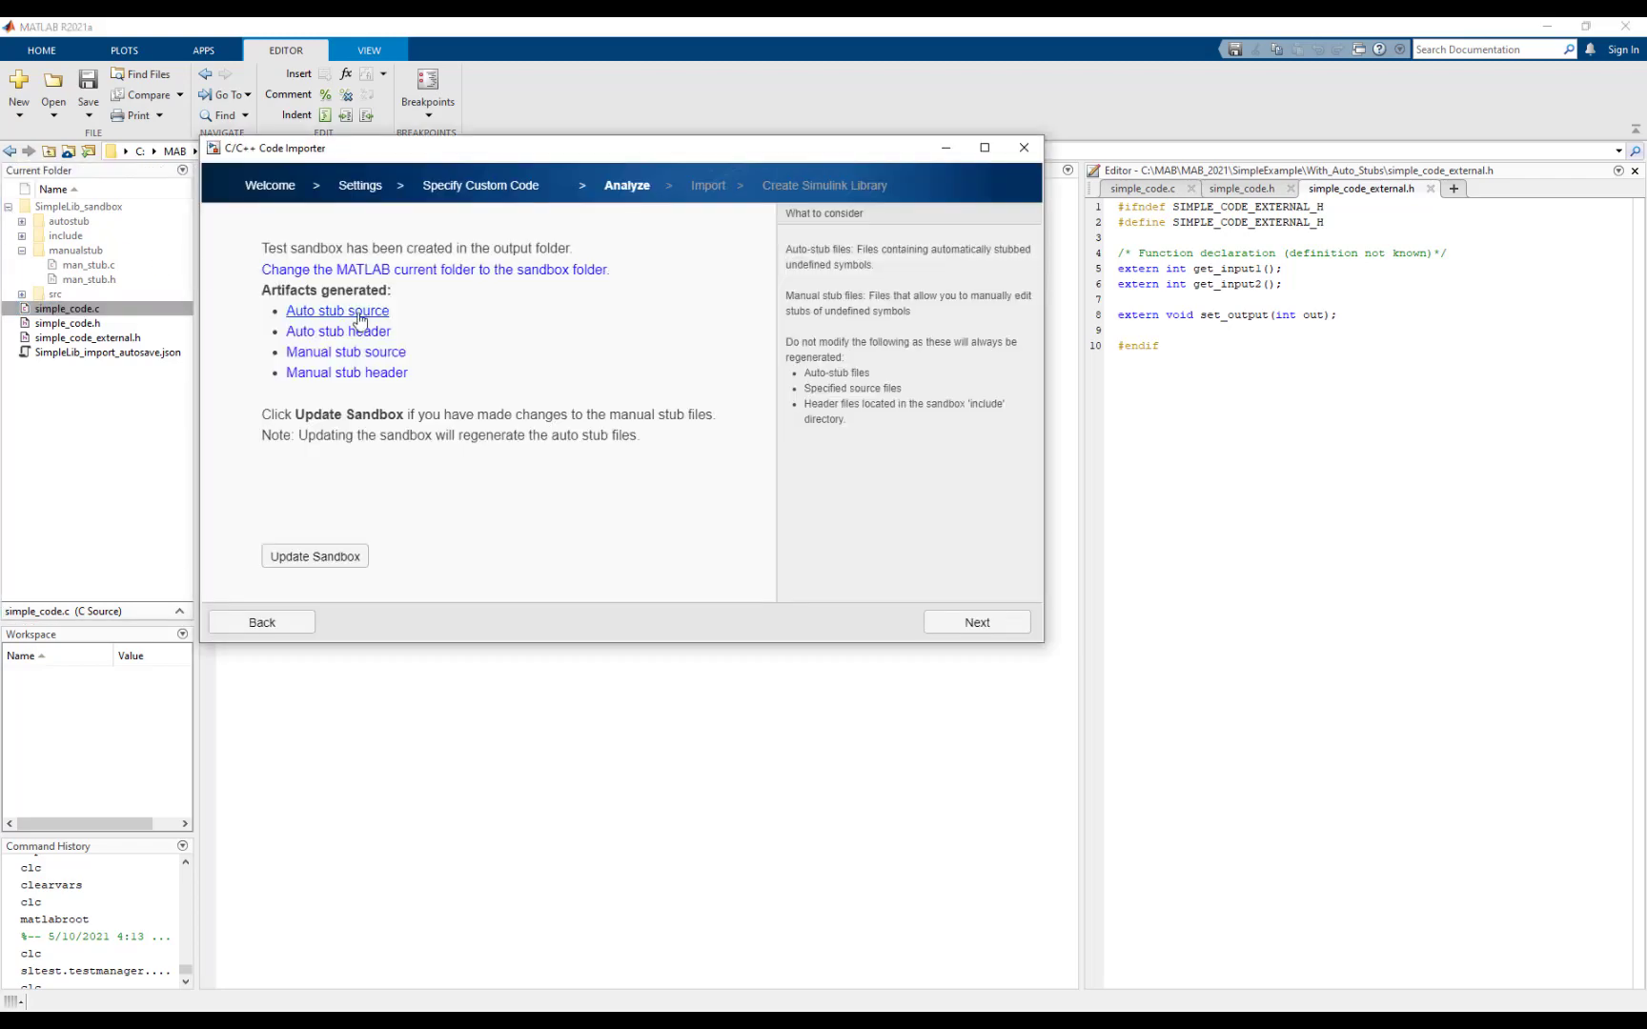
pyautogui.click(359, 320)
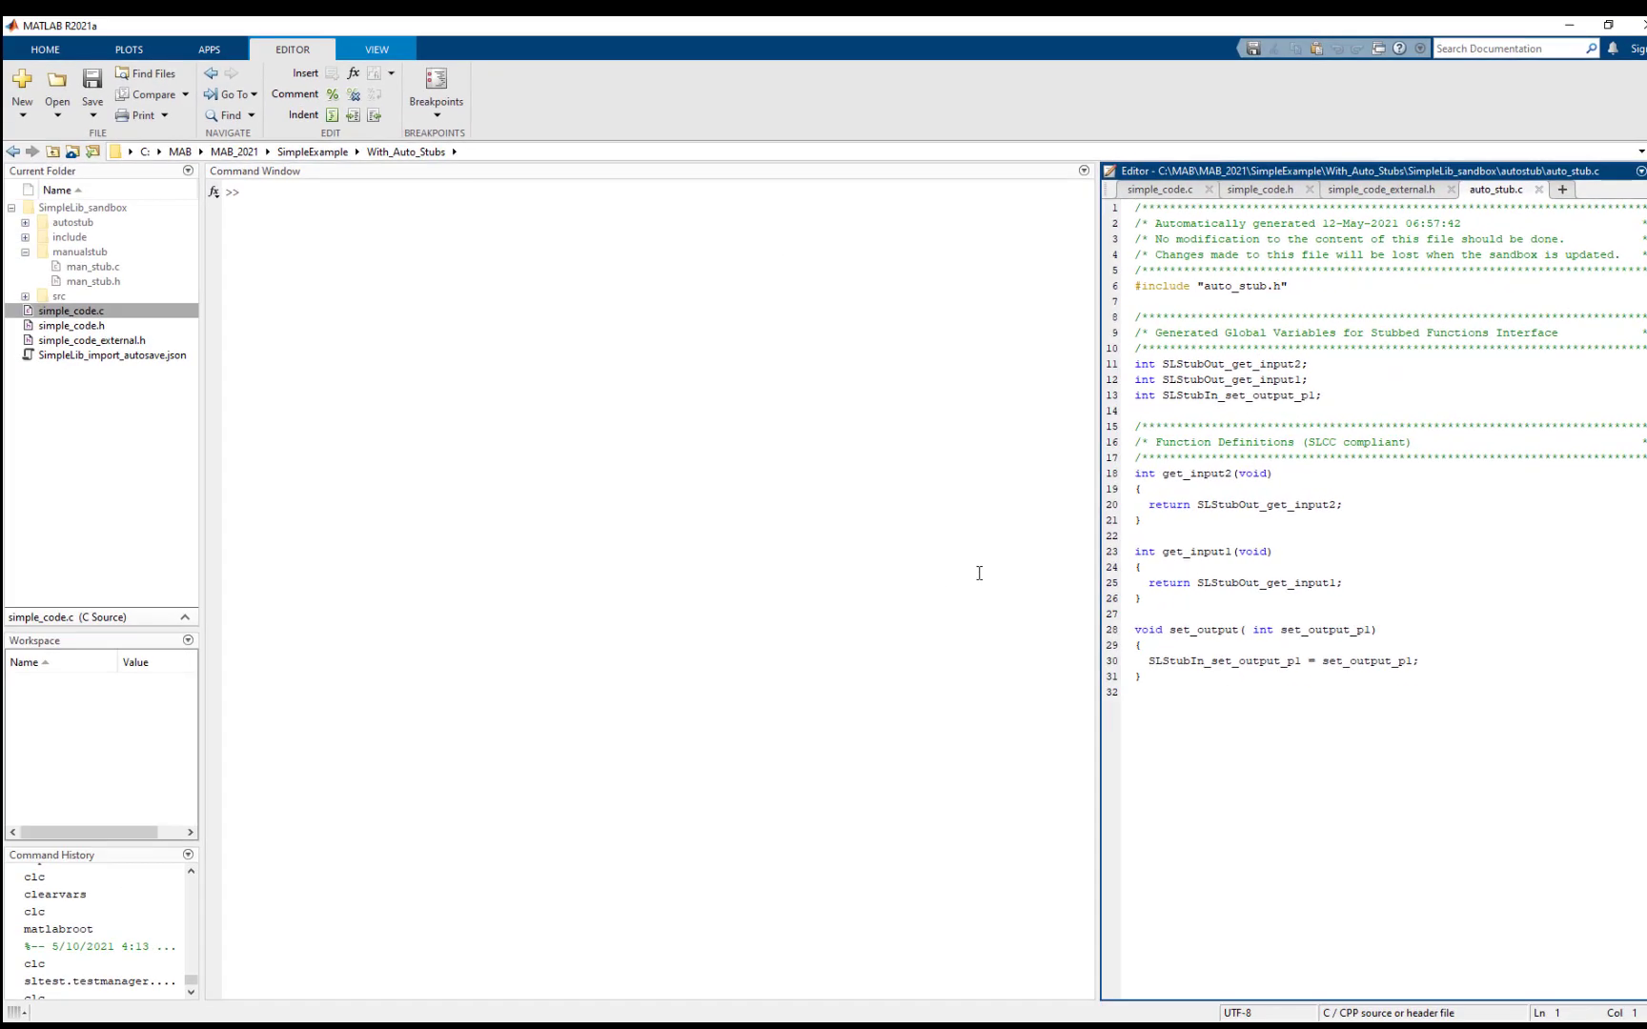
# - Finish the import to build SimpleLib, then open SimpleLib_Harness1 with stub globals as inports and outport
pyautogui.hotkey('alt', 'Tab')
pyautogui.click(957, 629)
pyautogui.click(958, 629)
pyautogui.click(953, 629)
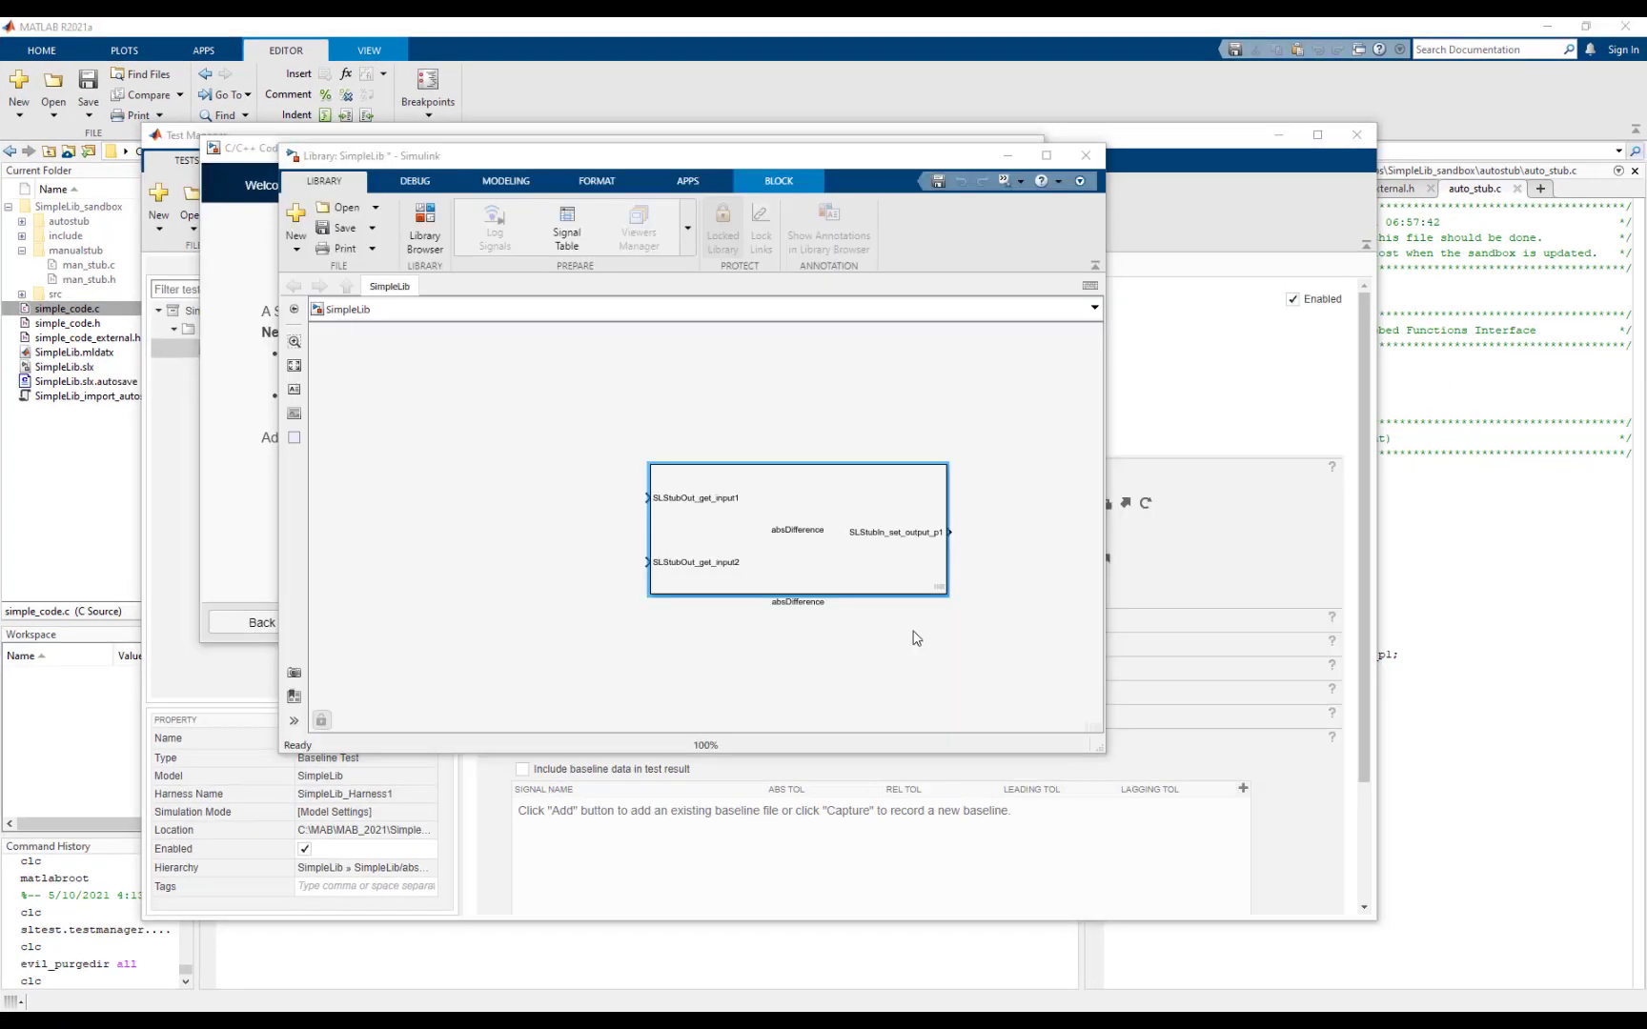
pyautogui.click(939, 587)
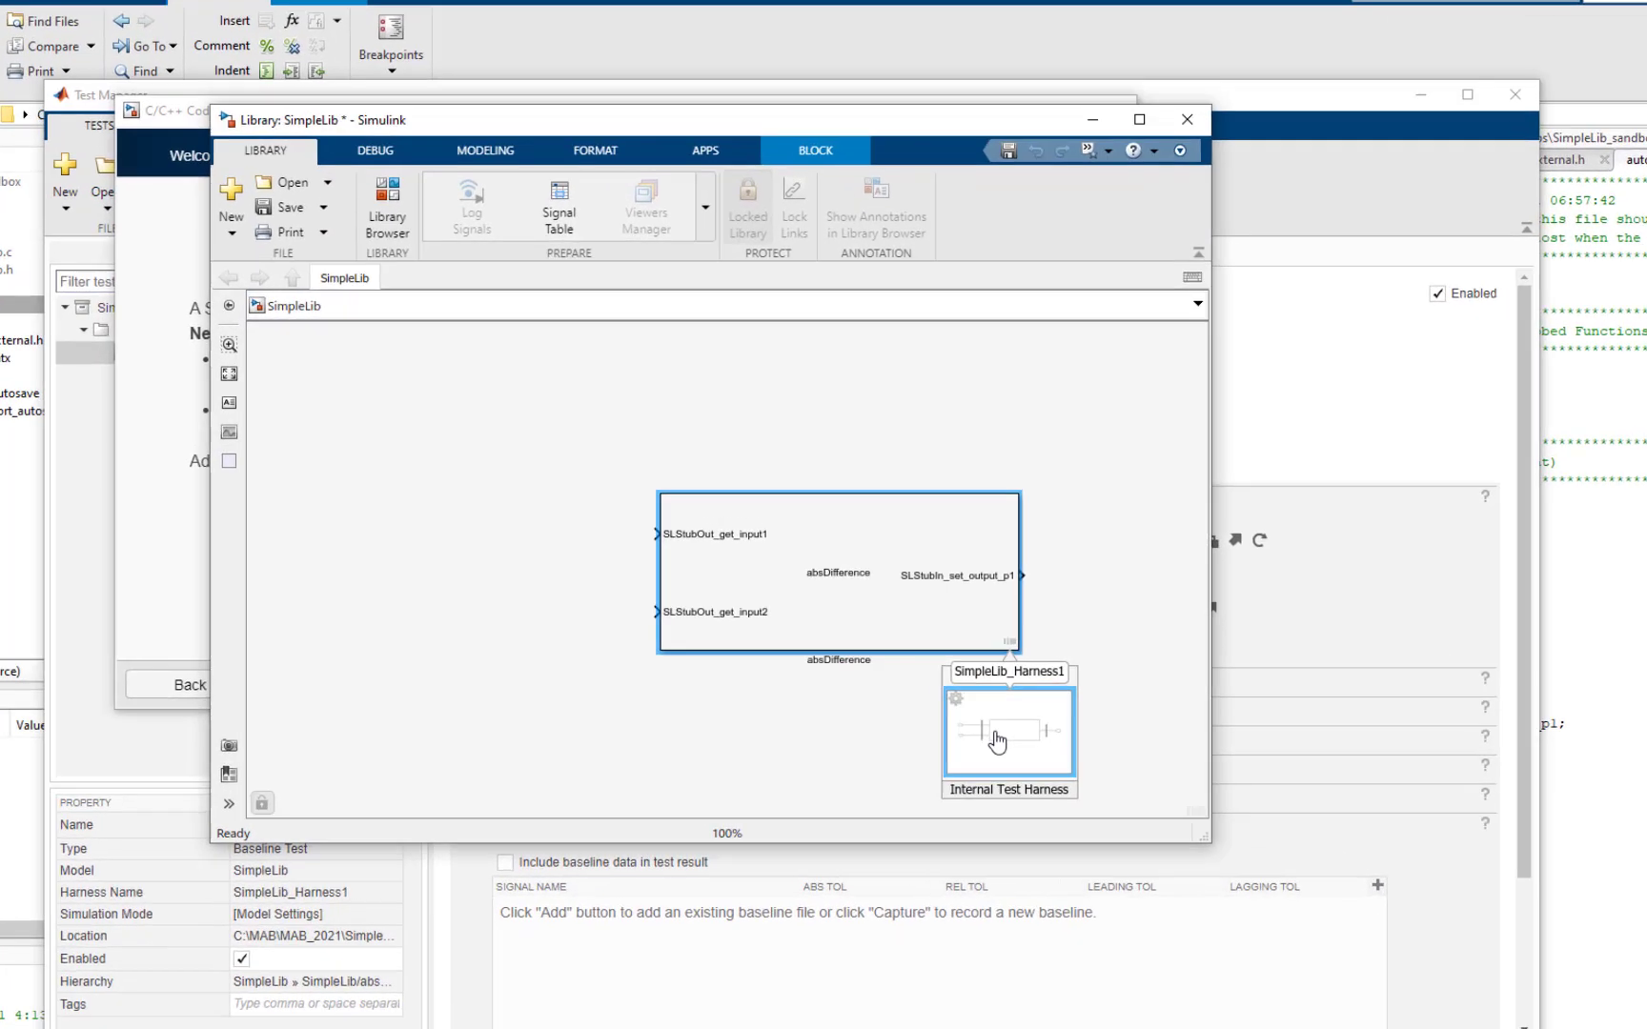
pyautogui.click(936, 672)
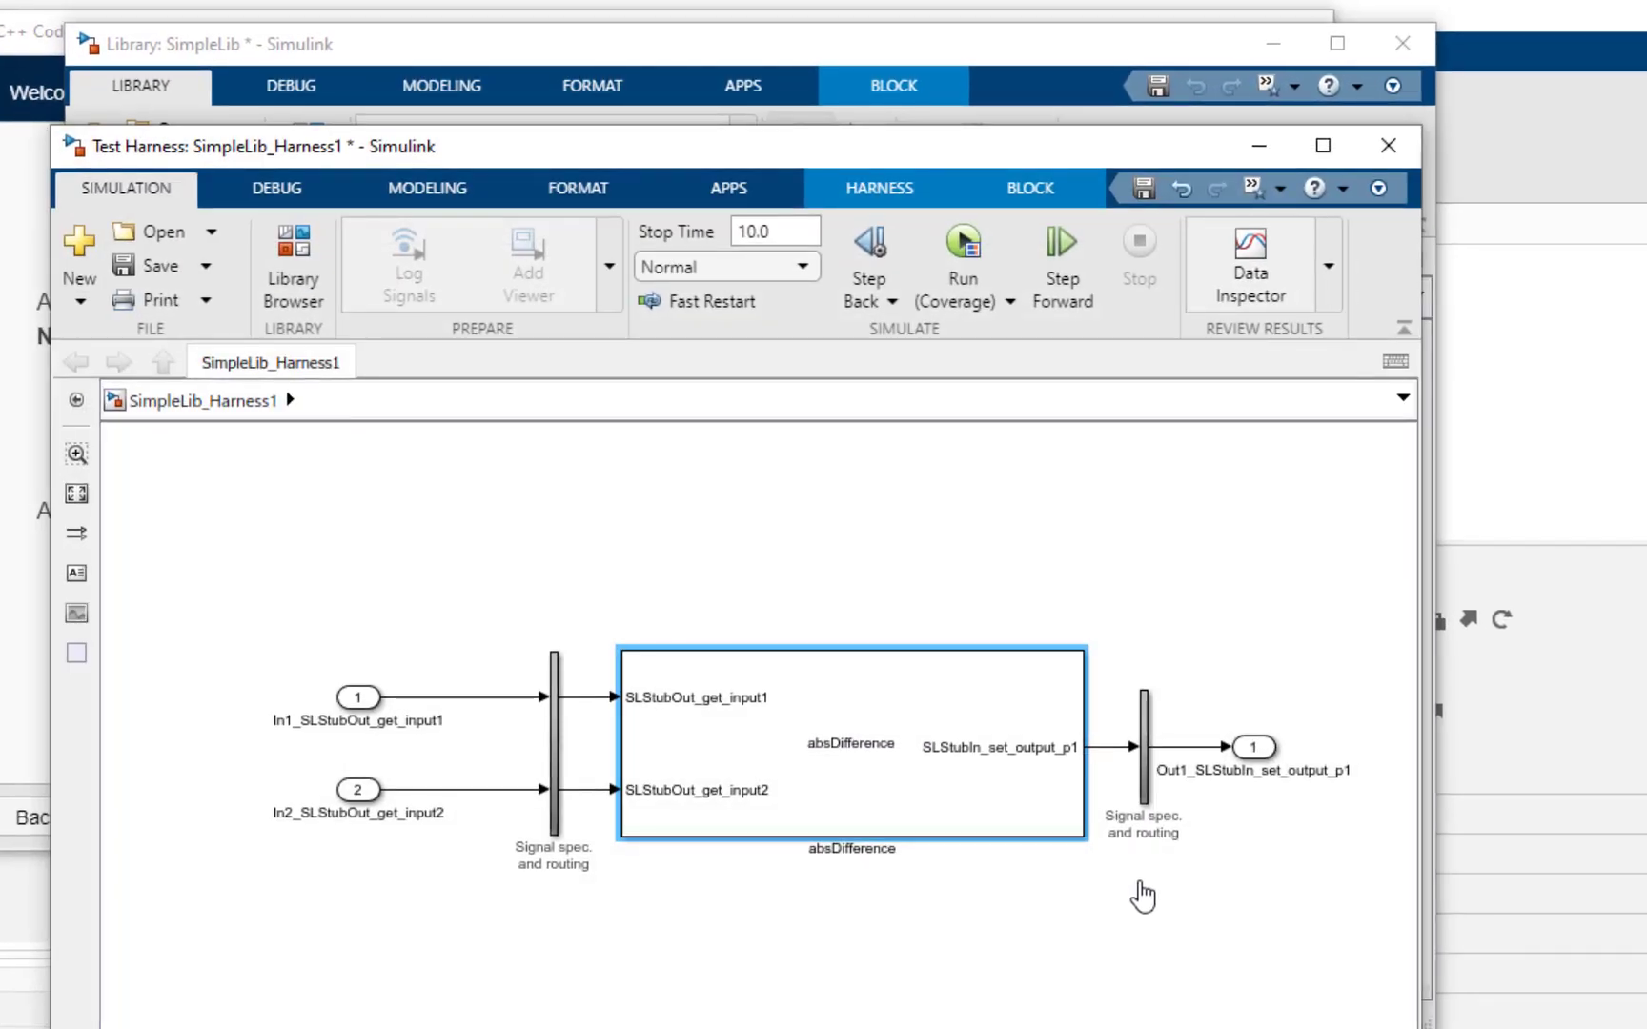